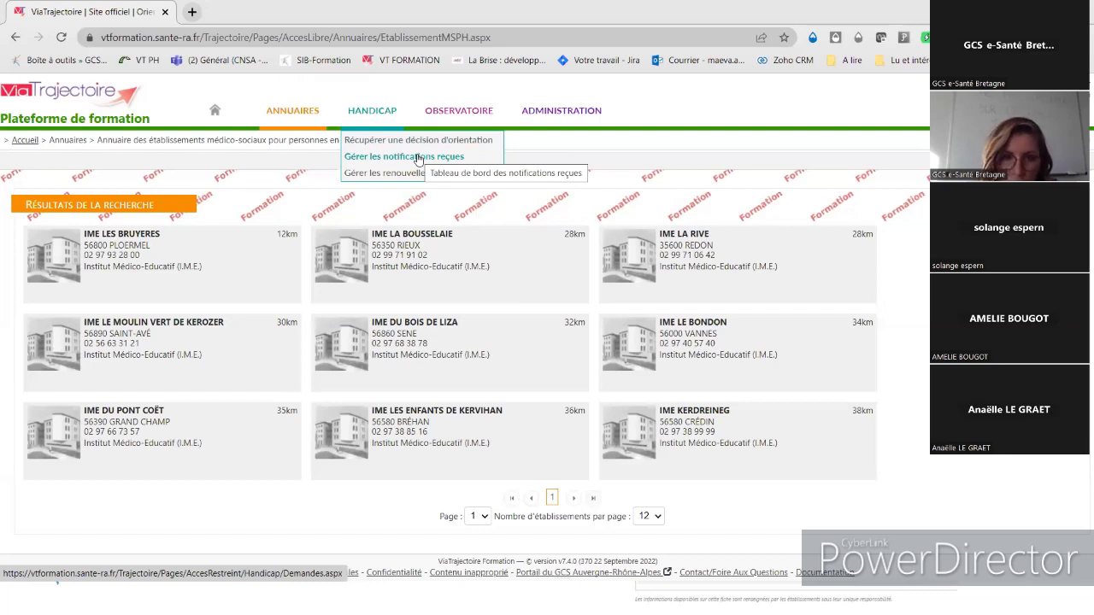
- Browse the received-notifications dashboard and open the 14-year-old's IME notification summary
{"action": "left_click", "coordinate": [418, 158]}
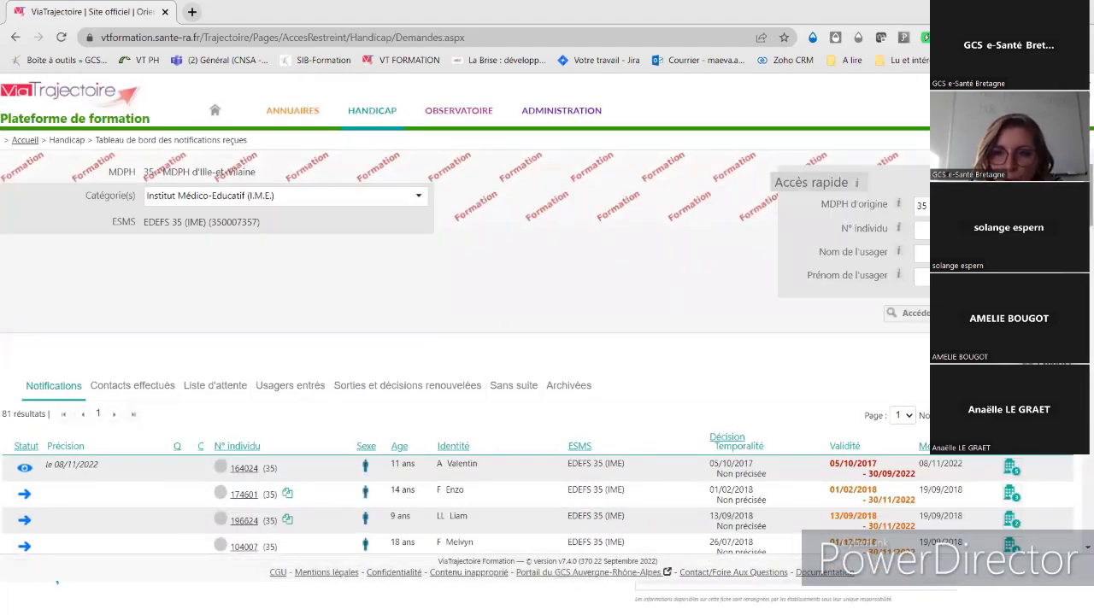
{"action": "scroll", "coordinate": [547, 353], "scroll_direction": "down", "scroll_amount": 2}
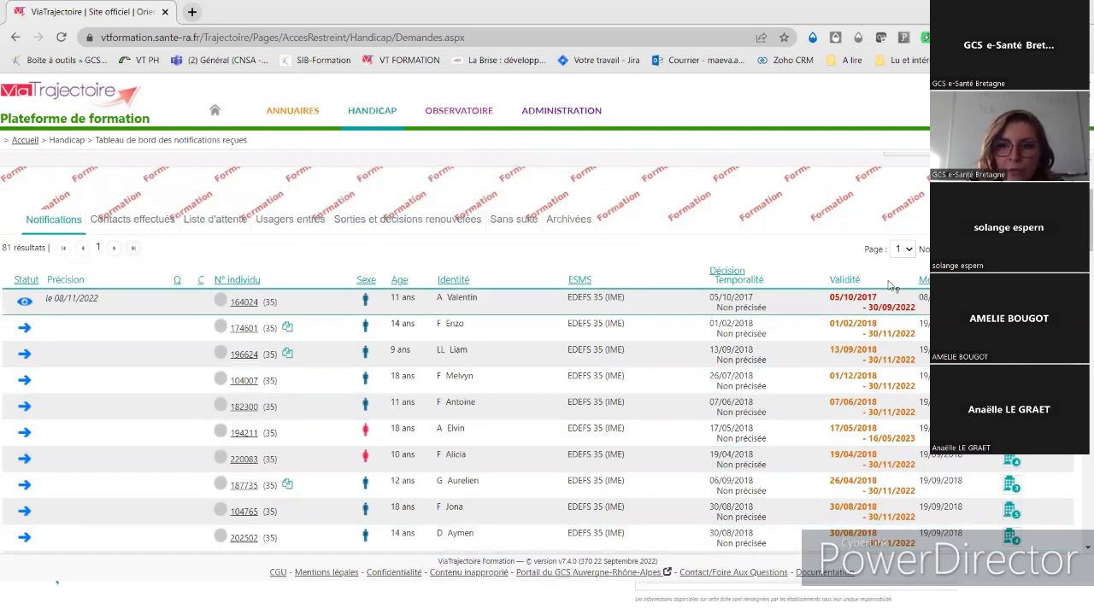
{"action": "scroll", "coordinate": [547, 354], "scroll_direction": "down", "scroll_amount": 3}
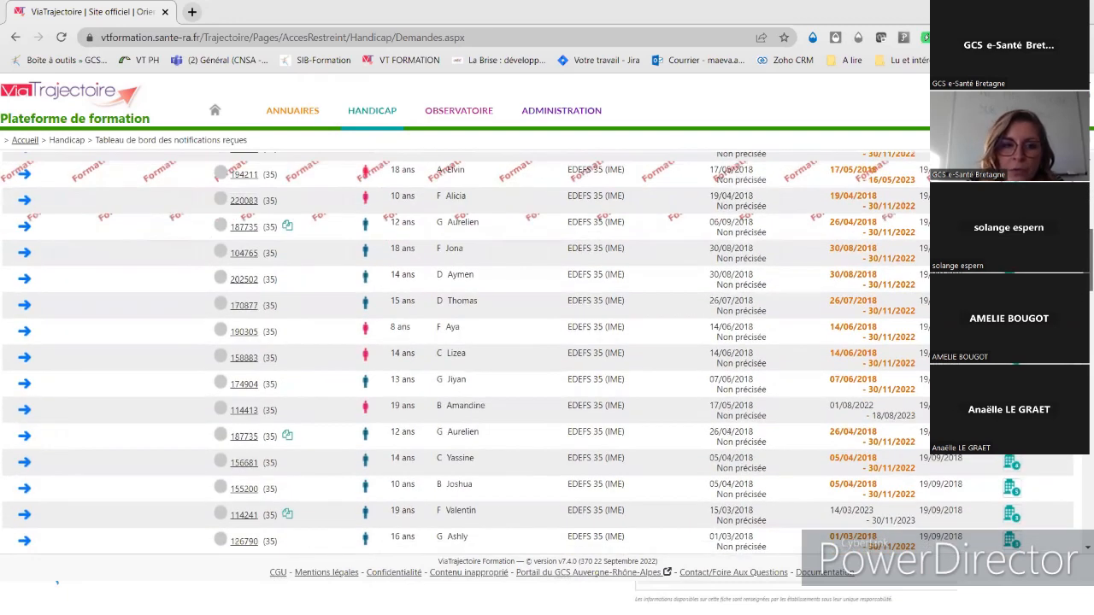
{"action": "scroll", "coordinate": [547, 354], "scroll_direction": "up", "scroll_amount": 5}
{"action": "scroll", "coordinate": [547, 354], "scroll_direction": "down", "scroll_amount": 3}
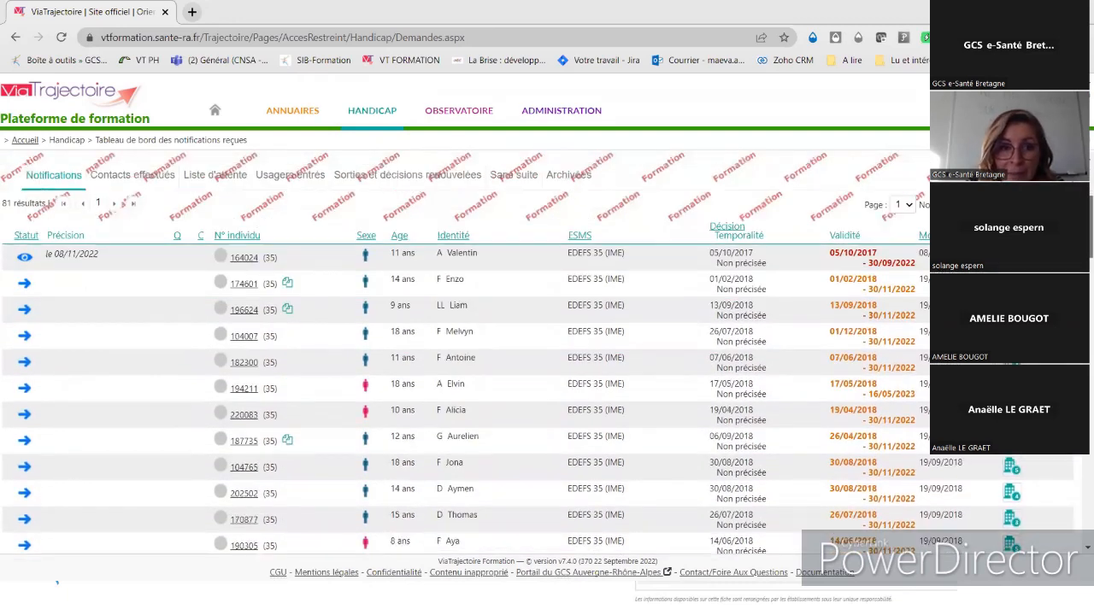
{"action": "scroll", "coordinate": [547, 353], "scroll_direction": "up", "scroll_amount": 1}
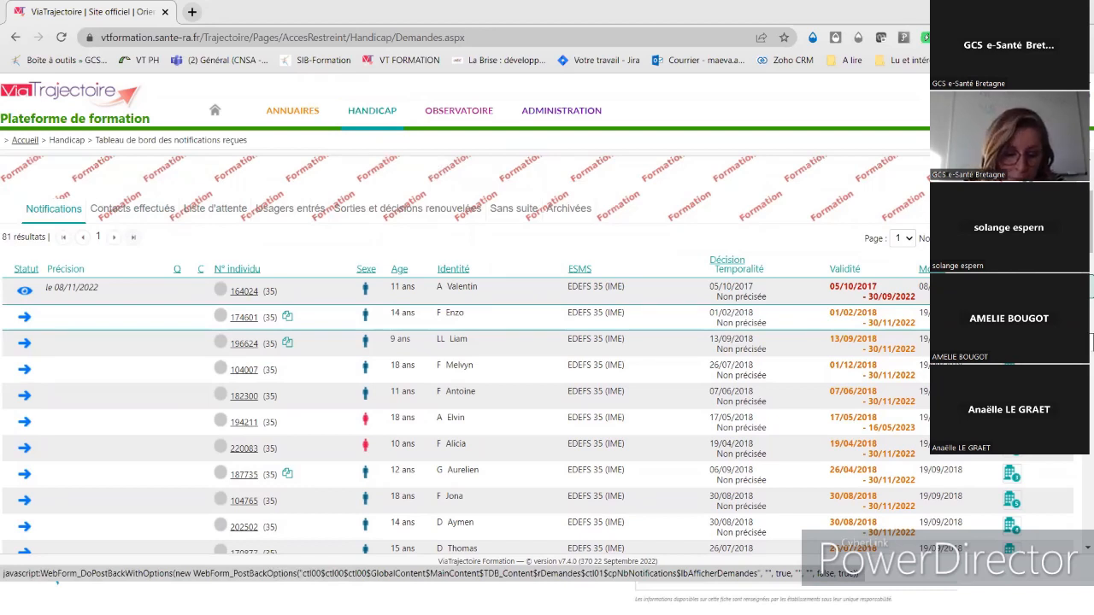
{"action": "left_click", "coordinate": [1012, 317]}
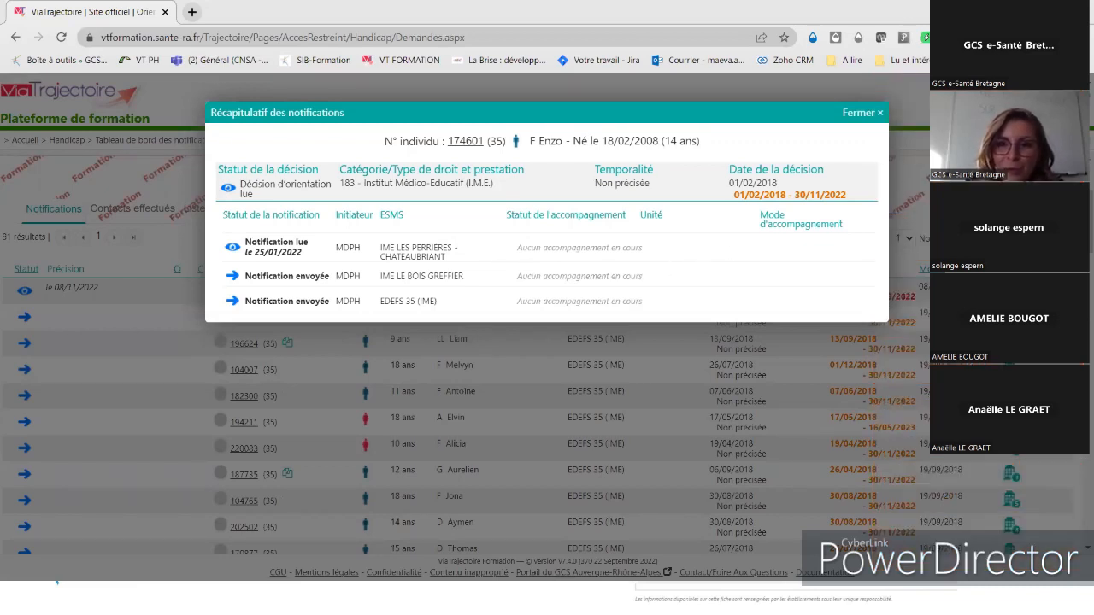
{"action": "left_click", "coordinate": [871, 115]}
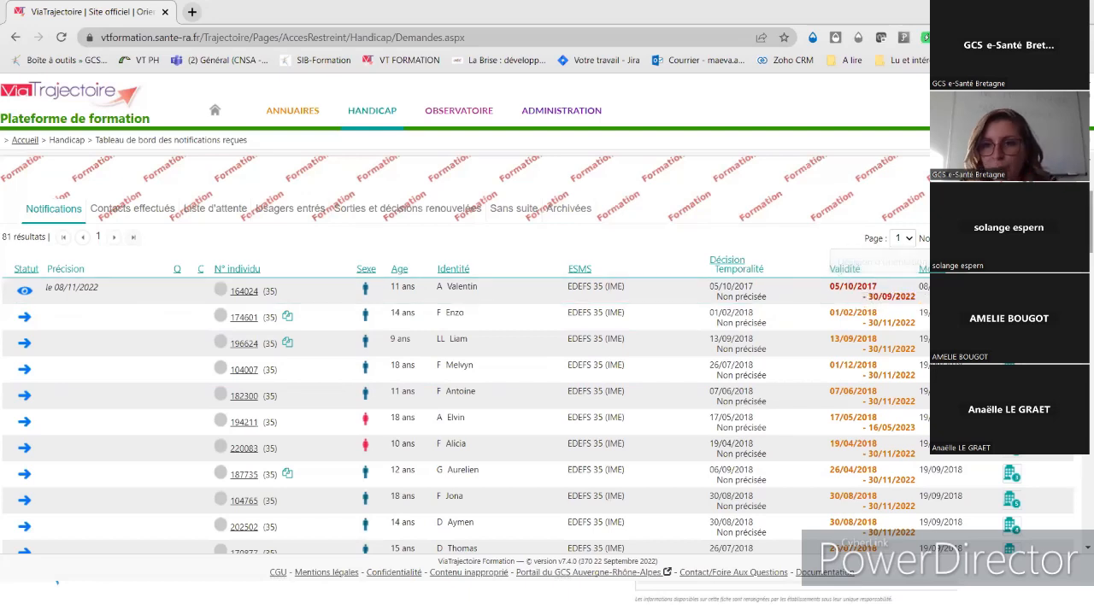
{"action": "scroll", "coordinate": [547, 353], "scroll_direction": "down", "scroll_amount": 5}
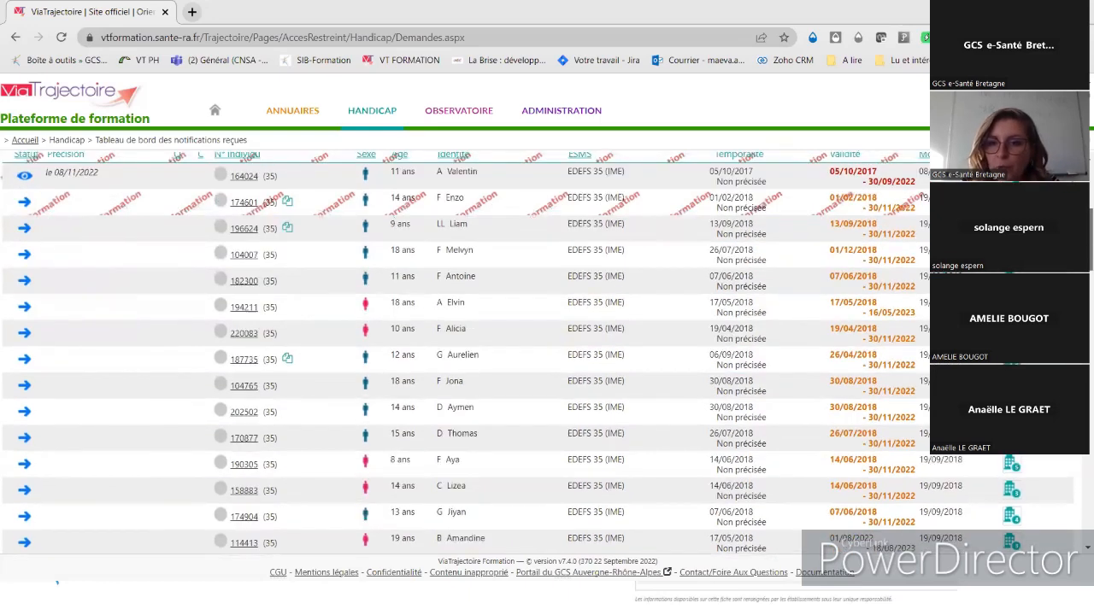
{"action": "scroll", "coordinate": [547, 353], "scroll_direction": "up", "scroll_amount": 4}
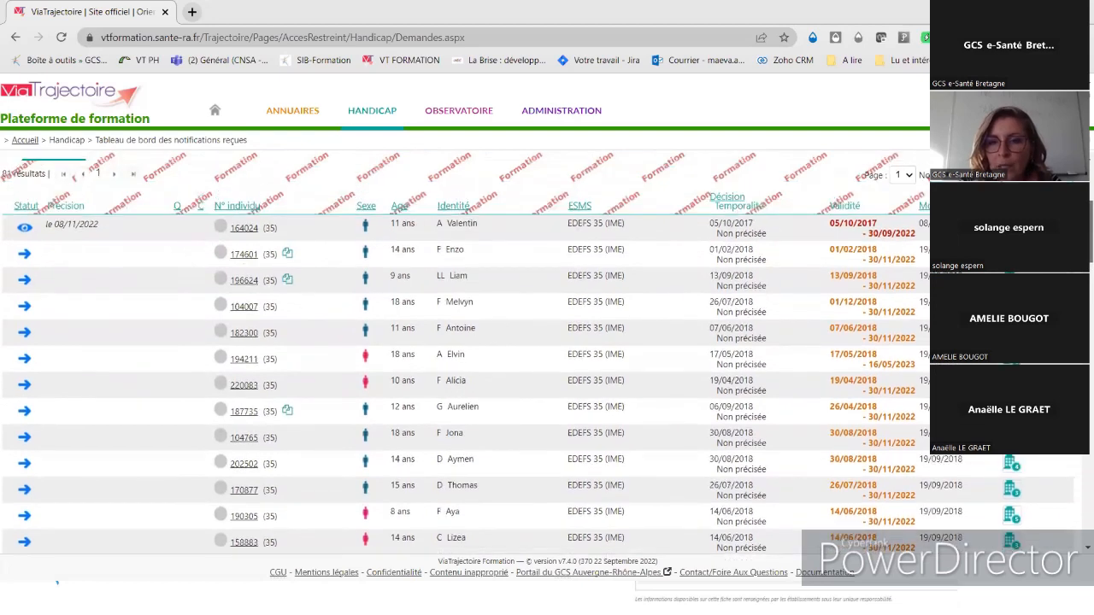
{"action": "scroll", "coordinate": [876, 291], "scroll_direction": "up", "scroll_amount": 1}
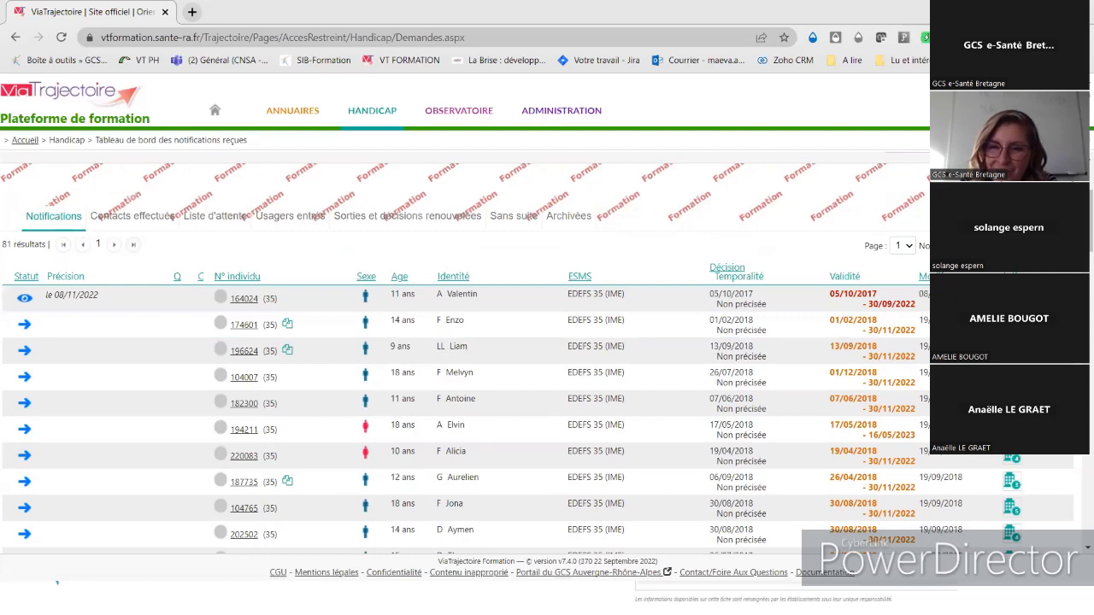
- Open the first notification's full record, read on 08/11/2022, then go back to the dashboard
{"action": "left_click", "coordinate": [309, 298]}
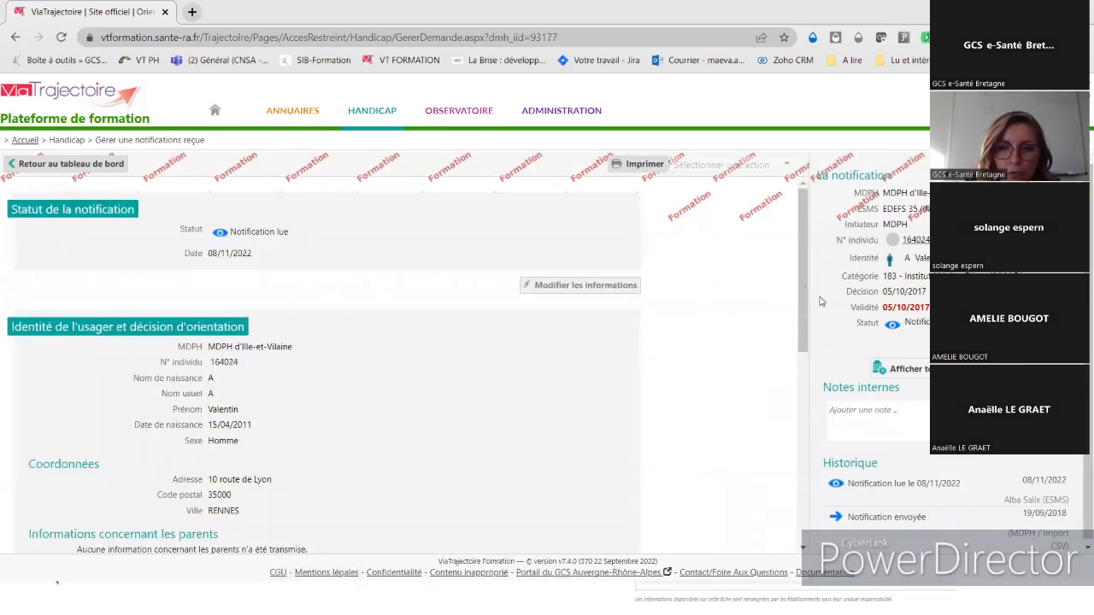
{"action": "left_click_drag", "start_coordinate": [804, 279], "coordinate": [793, 247]}
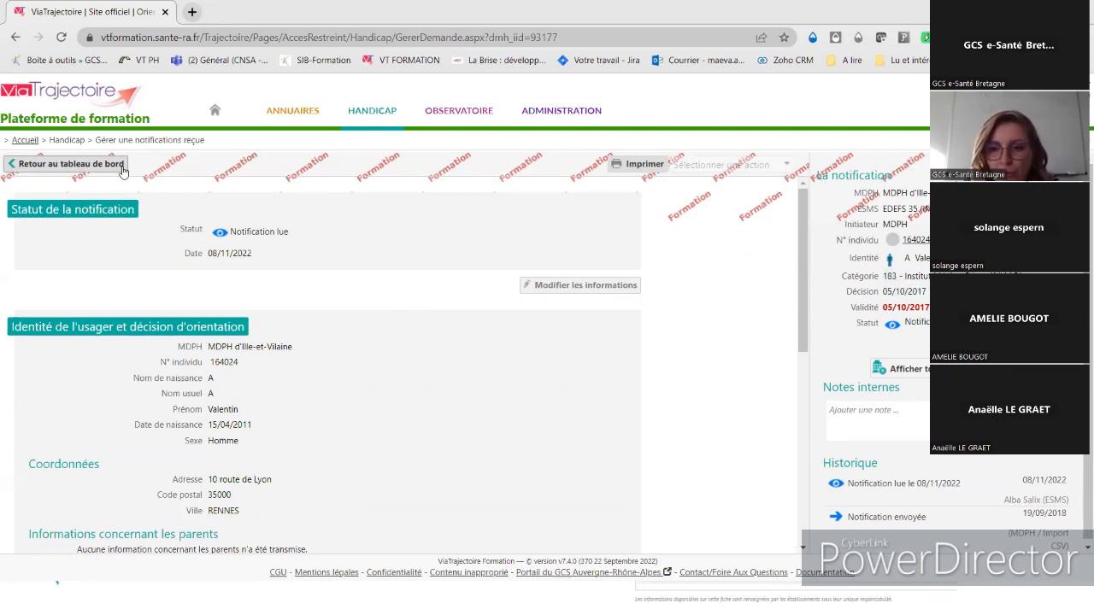
{"action": "left_click", "coordinate": [68, 163]}
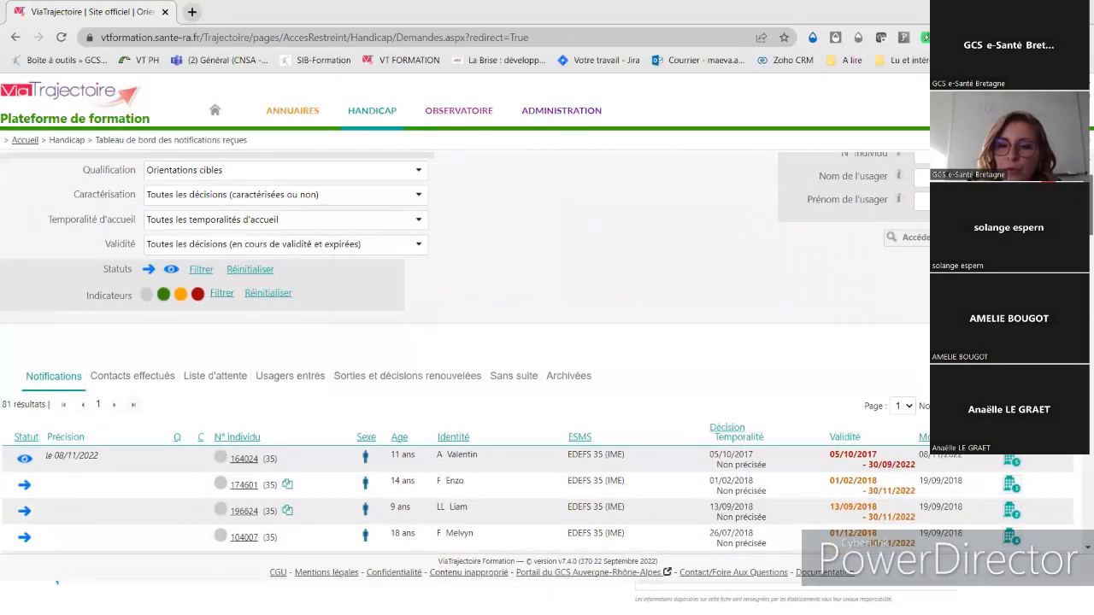
- Scroll down the dashboard table of 81 notifications
{"action": "scroll", "coordinate": [465, 354], "scroll_direction": "down", "scroll_amount": 10}
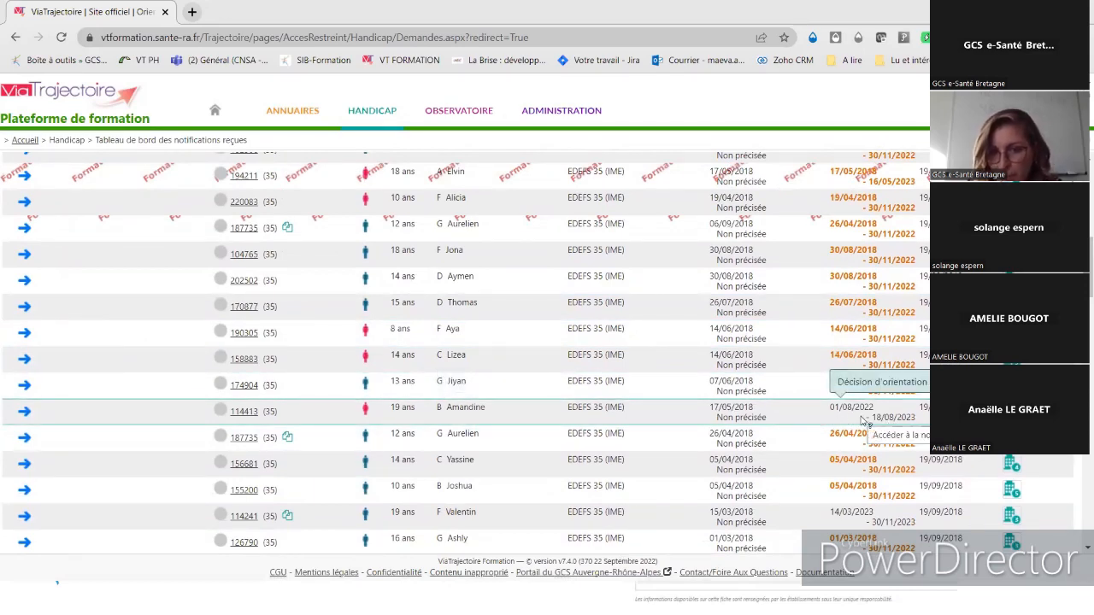
- Set the 19-year-old's notification to Contact effectué with motive 'L'usager a pris contact avec l'ESMS'
{"action": "left_click", "coordinate": [514, 417]}
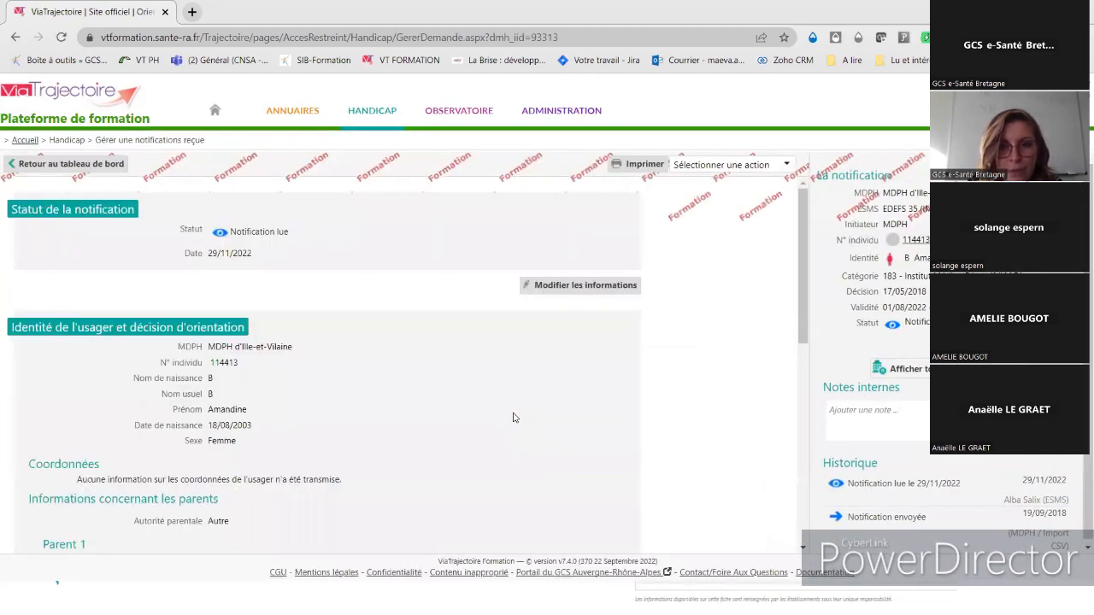
{"action": "left_click", "coordinate": [731, 168]}
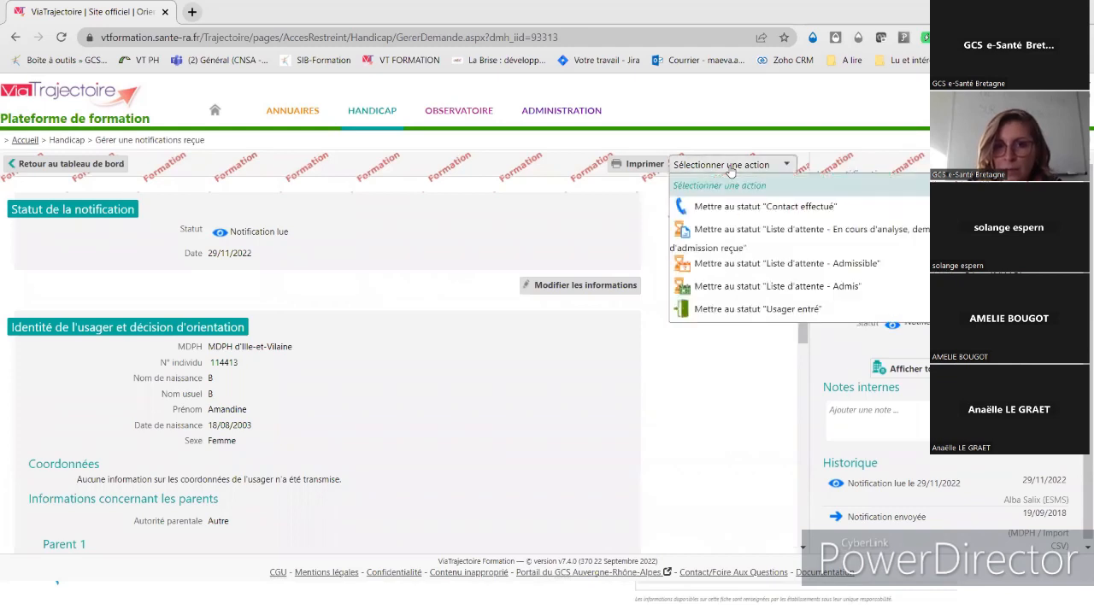
{"action": "left_click", "coordinate": [756, 206]}
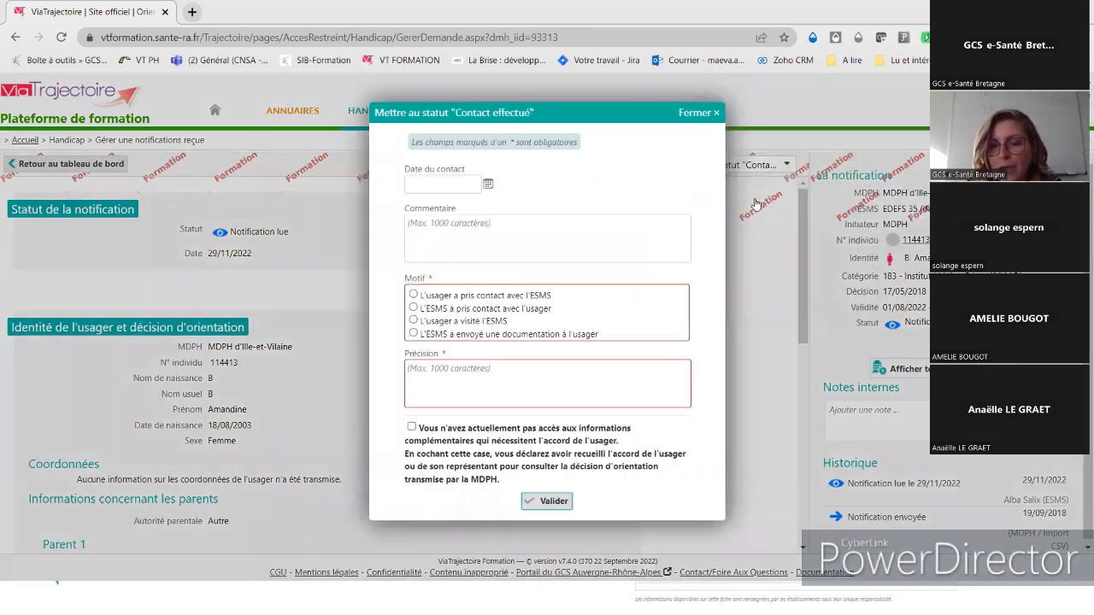
{"action": "left_click", "coordinate": [484, 298]}
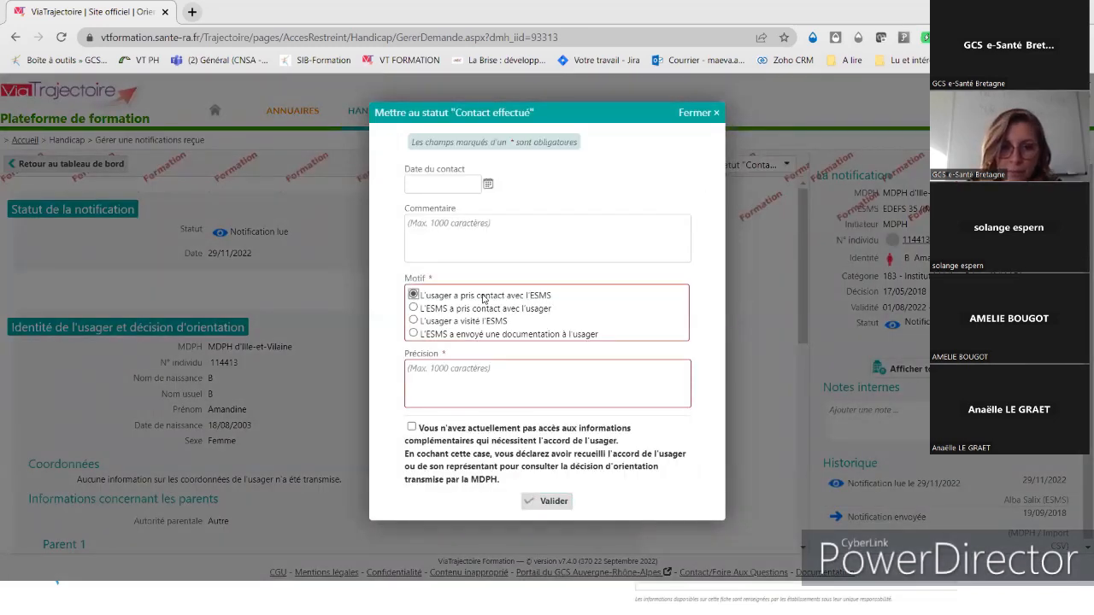
{"action": "left_click", "coordinate": [453, 375]}
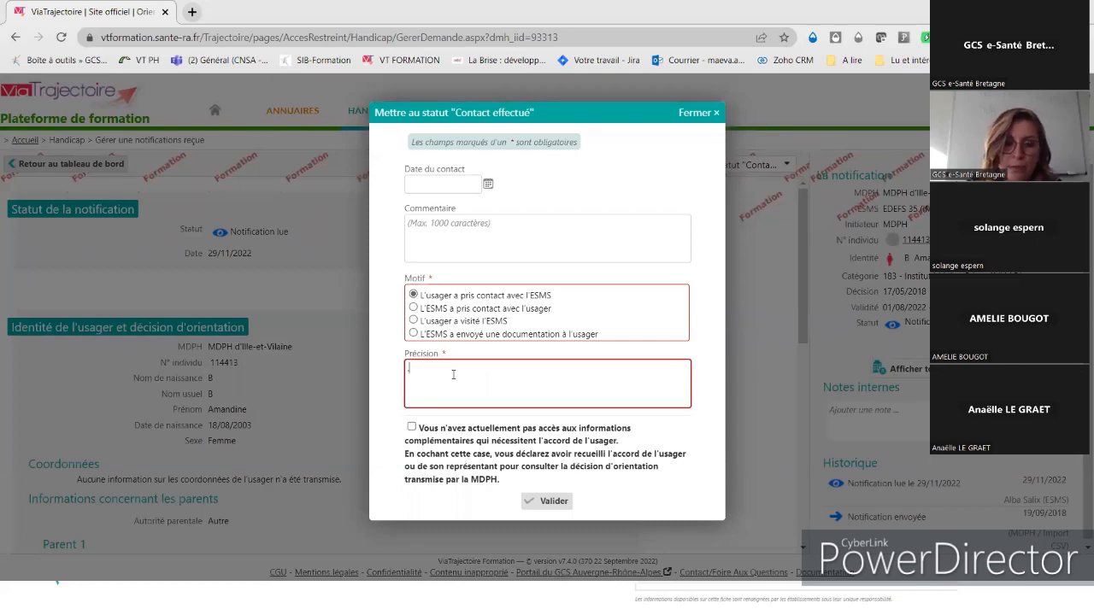
{"action": "left_click", "coordinate": [552, 502]}
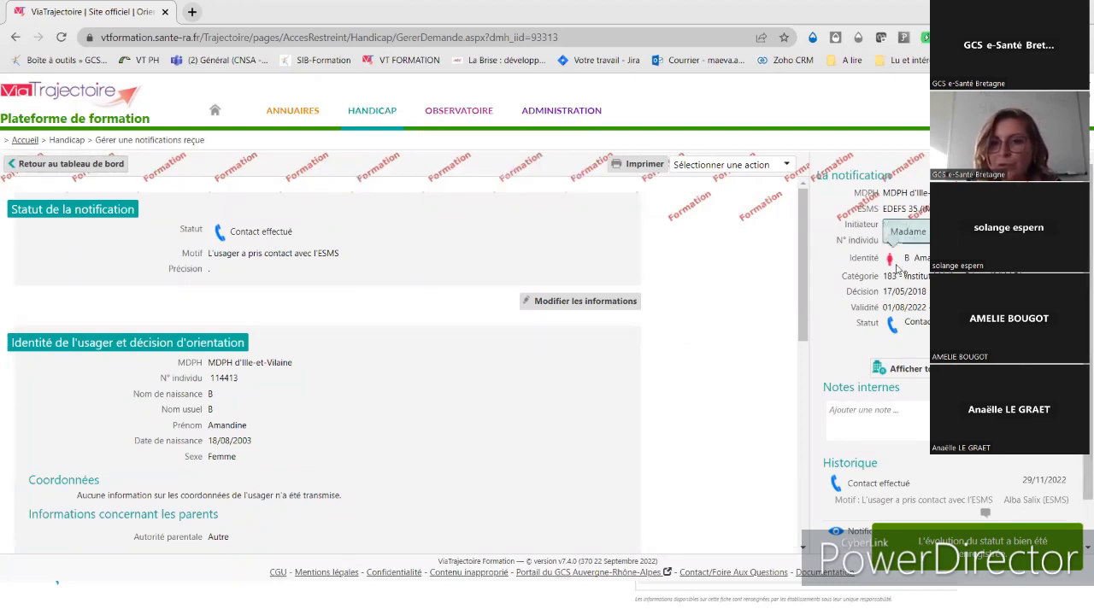
- Check the Contacts effectués tab, then return to the Notifications tab now listing 80 results
{"action": "left_click", "coordinate": [89, 167]}
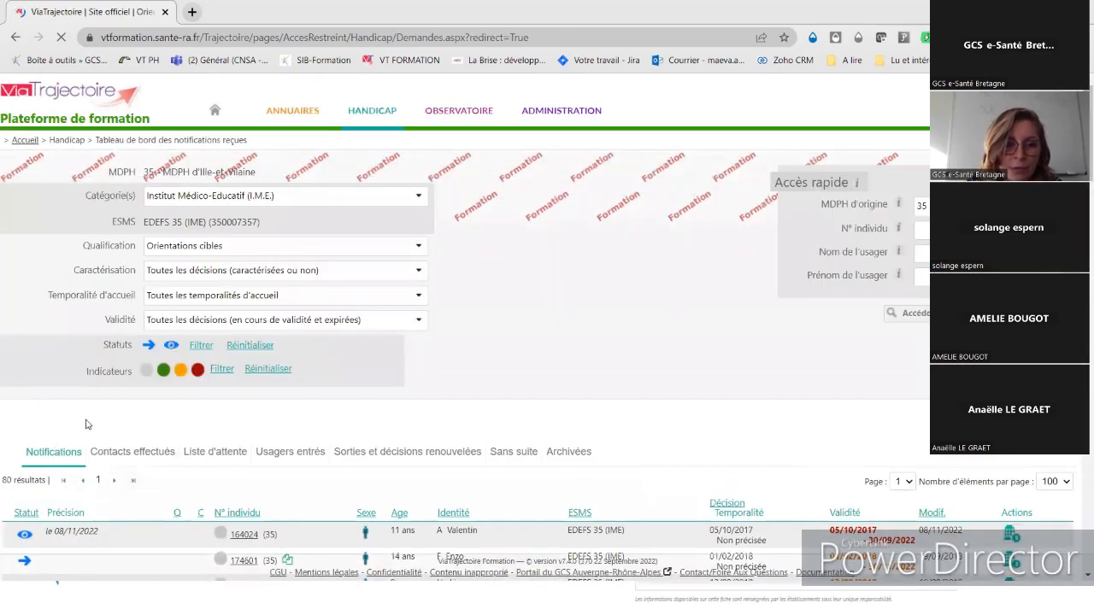
{"action": "left_click", "coordinate": [133, 452]}
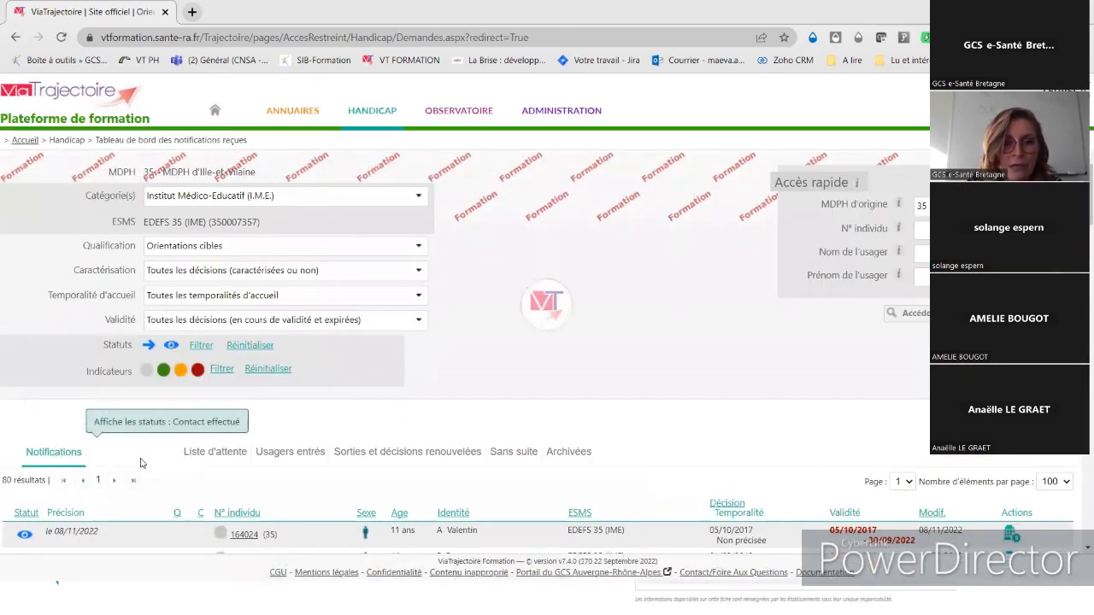
{"action": "scroll", "coordinate": [444, 487], "scroll_direction": "down", "scroll_amount": 1}
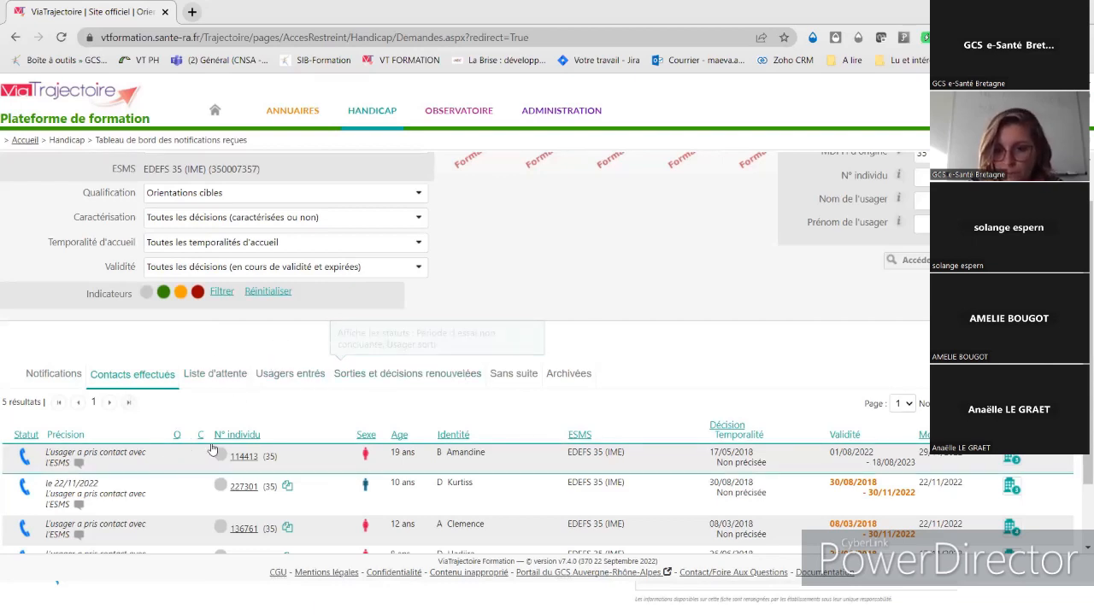
{"action": "left_click", "coordinate": [59, 382]}
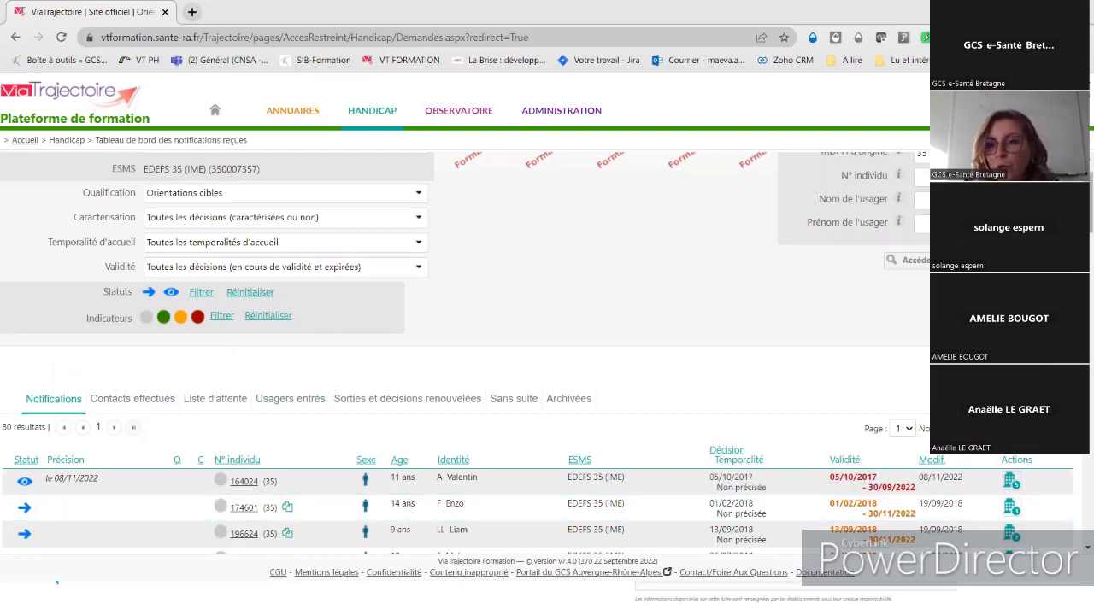
- Look up a young person in Accès rapide by a partial first name
{"action": "scroll", "coordinate": [465, 353], "scroll_direction": "up", "scroll_amount": 1}
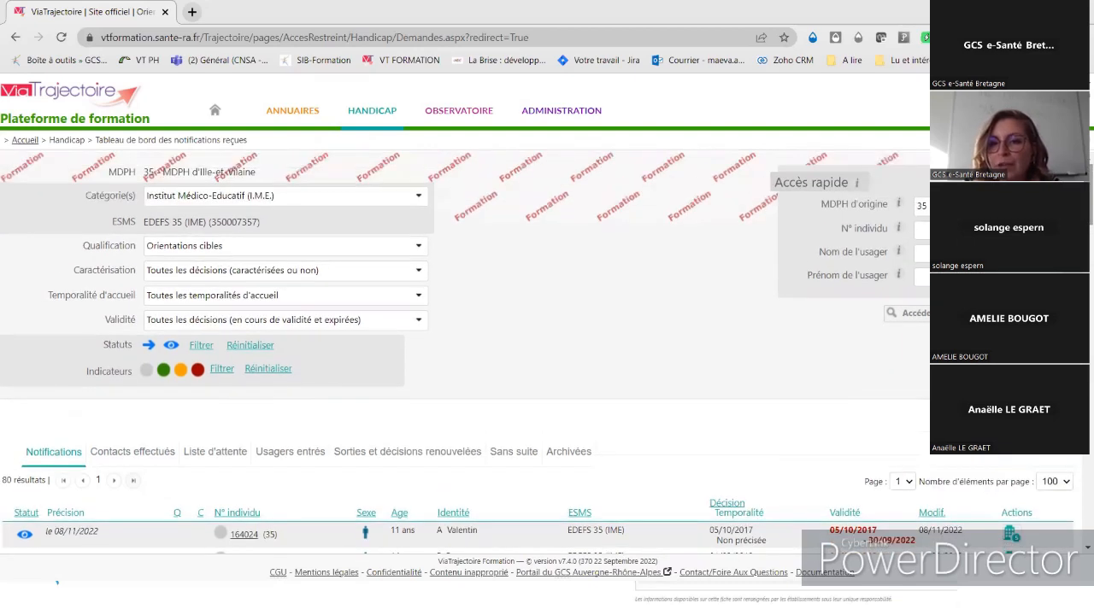
{"action": "left_click", "coordinate": [922, 254]}
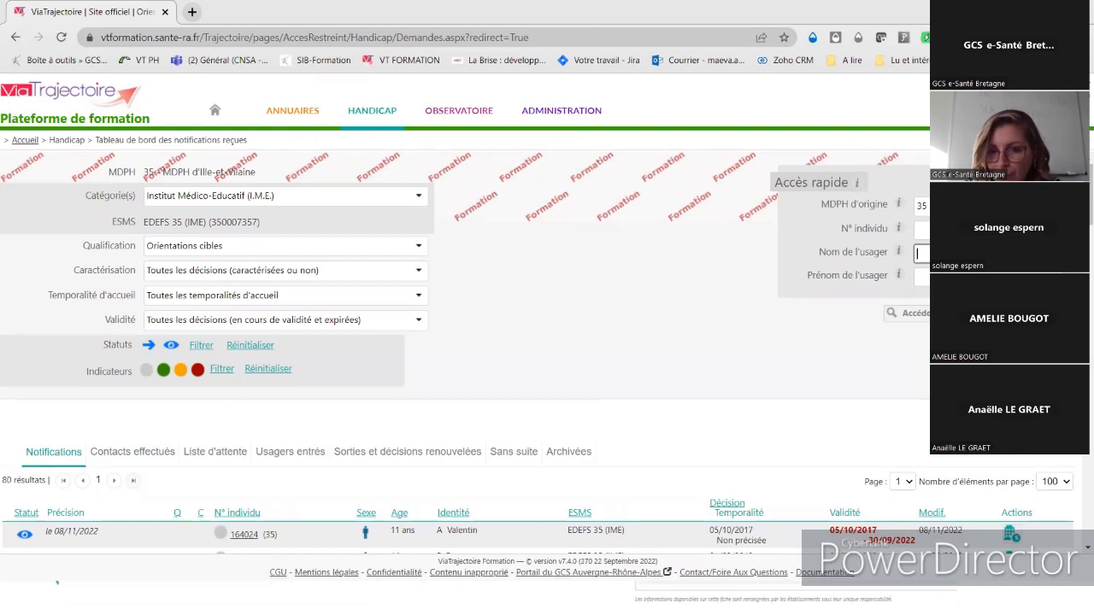
{"action": "left_click", "coordinate": [922, 277]}
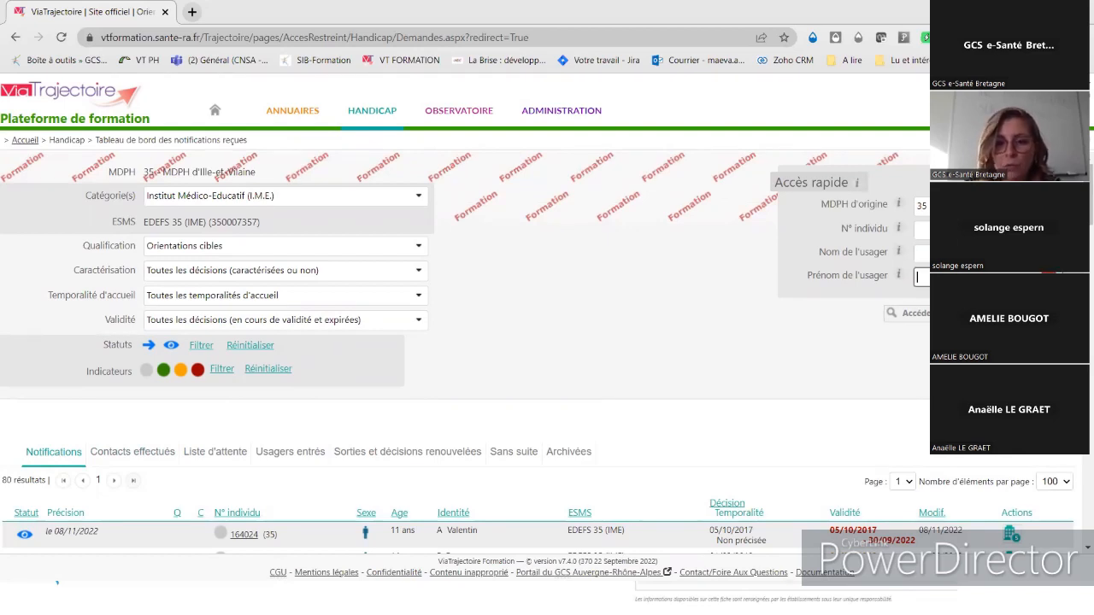
{"action": "type", "text": "bru"}
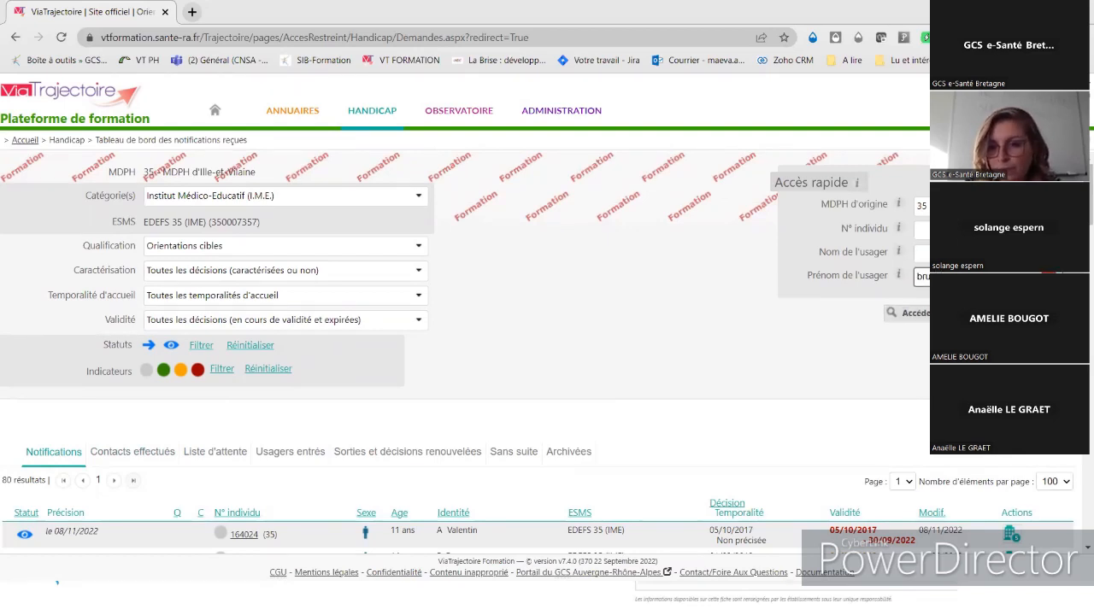
{"action": "left_click", "coordinate": [916, 314]}
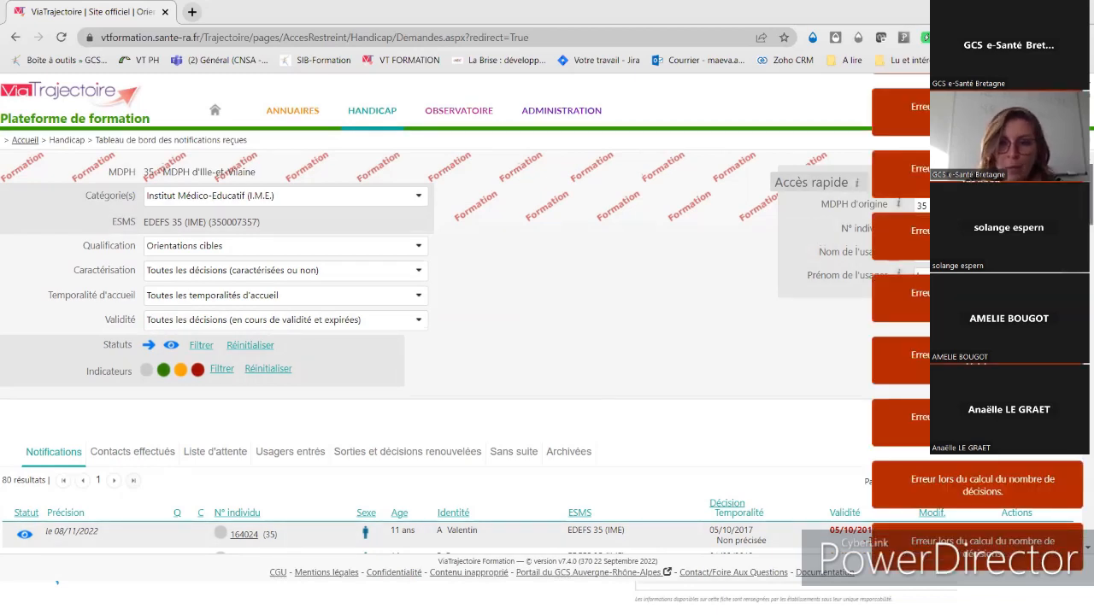
{"action": "scroll", "coordinate": [465, 355], "scroll_direction": "down", "scroll_amount": 3}
{"action": "scroll", "coordinate": [465, 355], "scroll_direction": "up", "scroll_amount": 3}
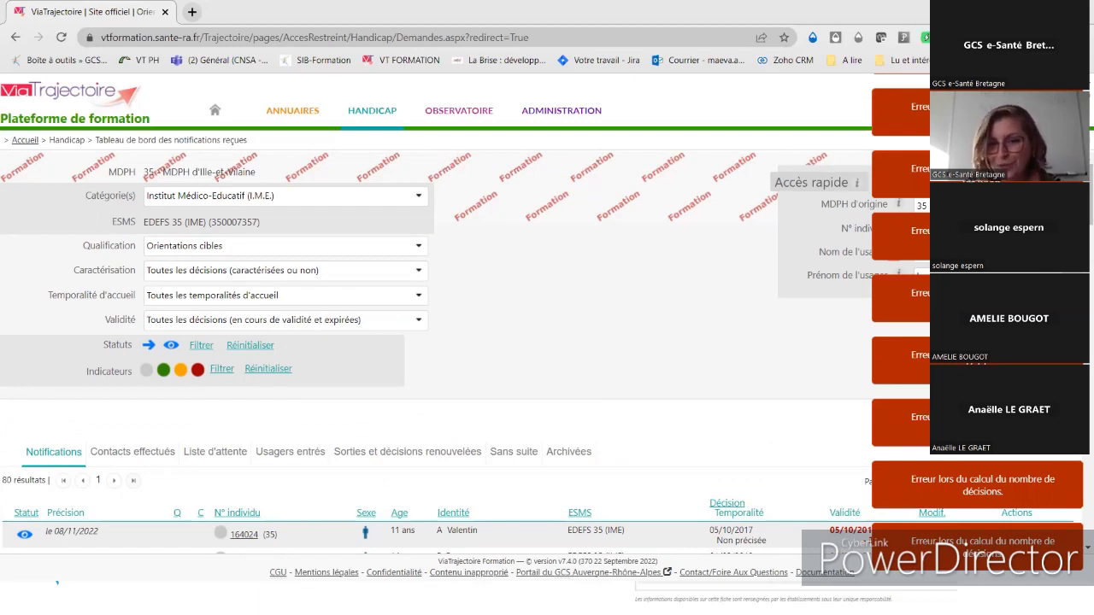
- Clear the failed first name, enter the correct one, and run the lookup again
{"action": "left_click", "coordinate": [949, 253]}
{"action": "left_click", "coordinate": [949, 276]}
{"action": "left_click_drag", "start_coordinate": [948, 276], "coordinate": [900, 273]}
{"action": "key", "text": "BackSpace"}
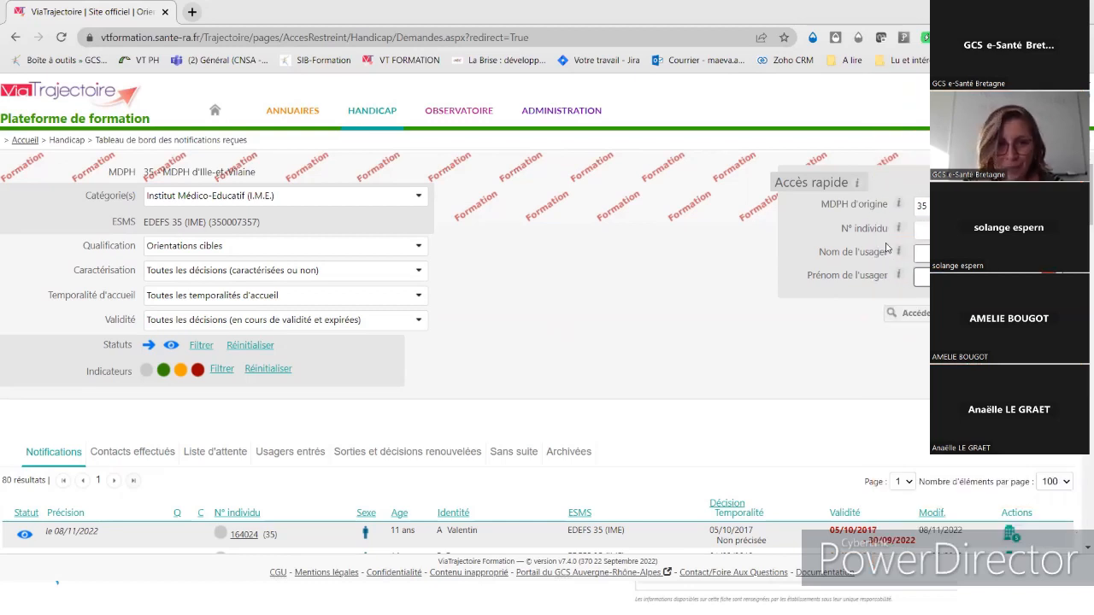
{"action": "scroll", "coordinate": [465, 353], "scroll_direction": "down", "scroll_amount": 10}
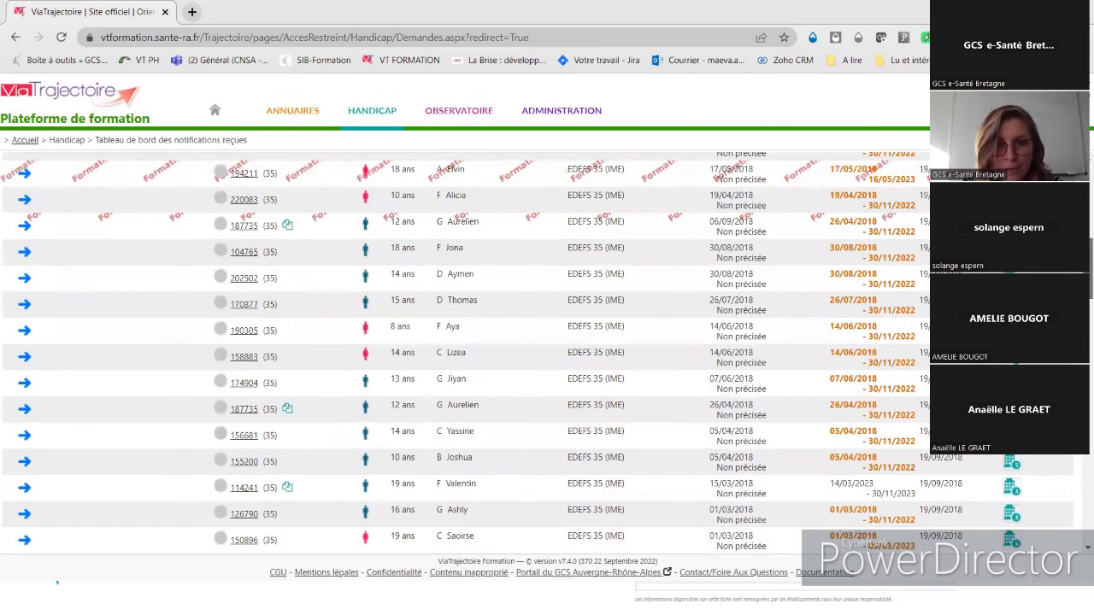
{"action": "scroll", "coordinate": [465, 353], "scroll_direction": "up", "scroll_amount": 10}
{"action": "type", "text": "Liz"}
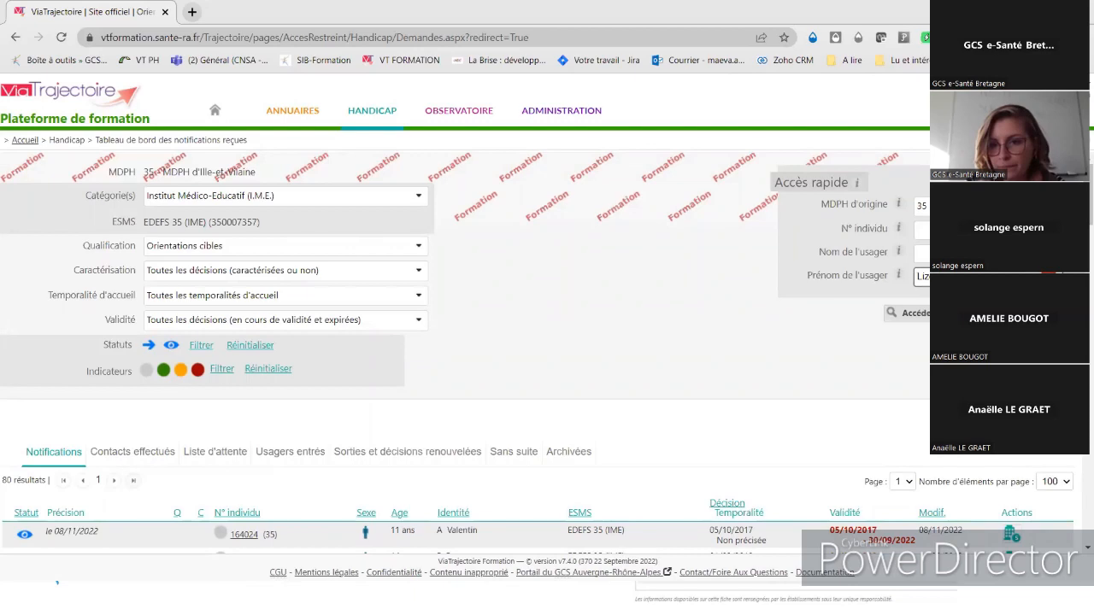
{"action": "left_click", "coordinate": [918, 313]}
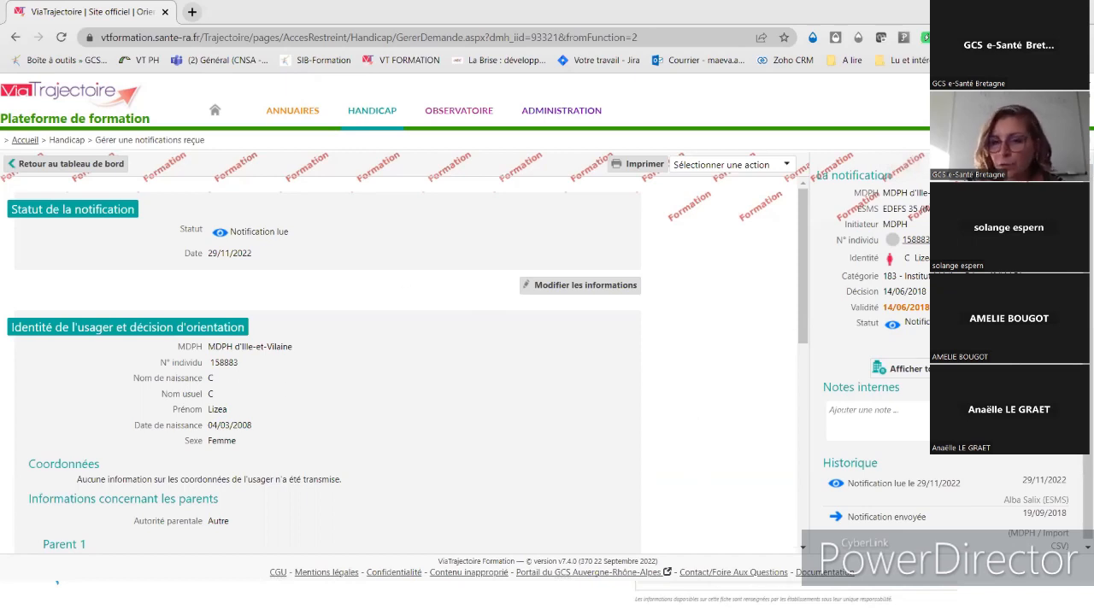
- Leave the opened notification and return to the 80-notification dashboard
{"action": "left_click", "coordinate": [79, 164]}
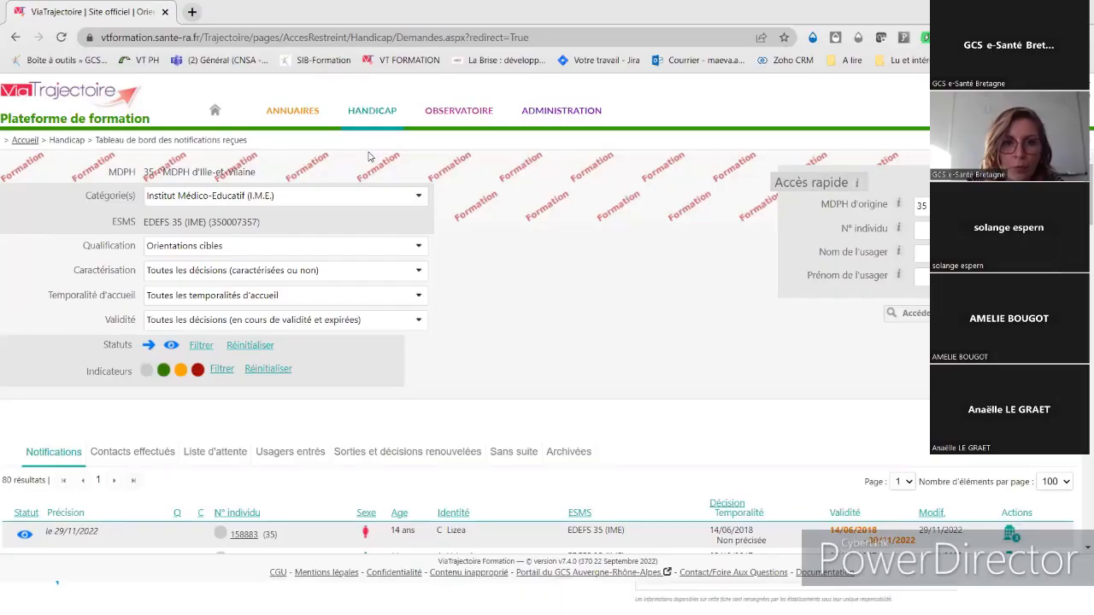
- Open the Récupérer une décision d'orientation form from the HANDICAP menu
{"action": "mouse_move", "coordinate": [373, 116]}
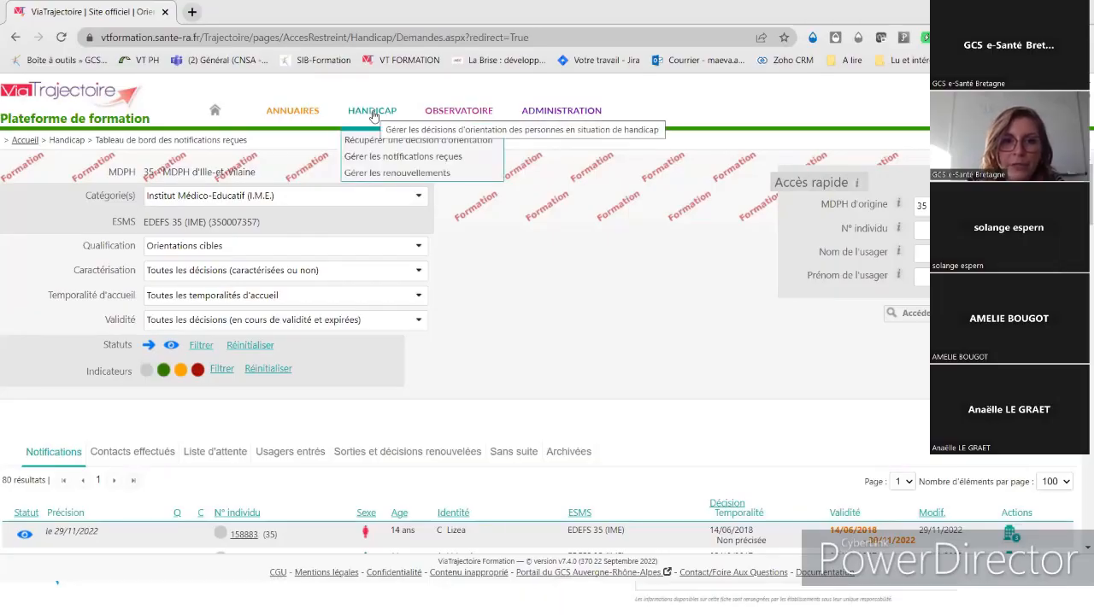
{"action": "left_click", "coordinate": [389, 139]}
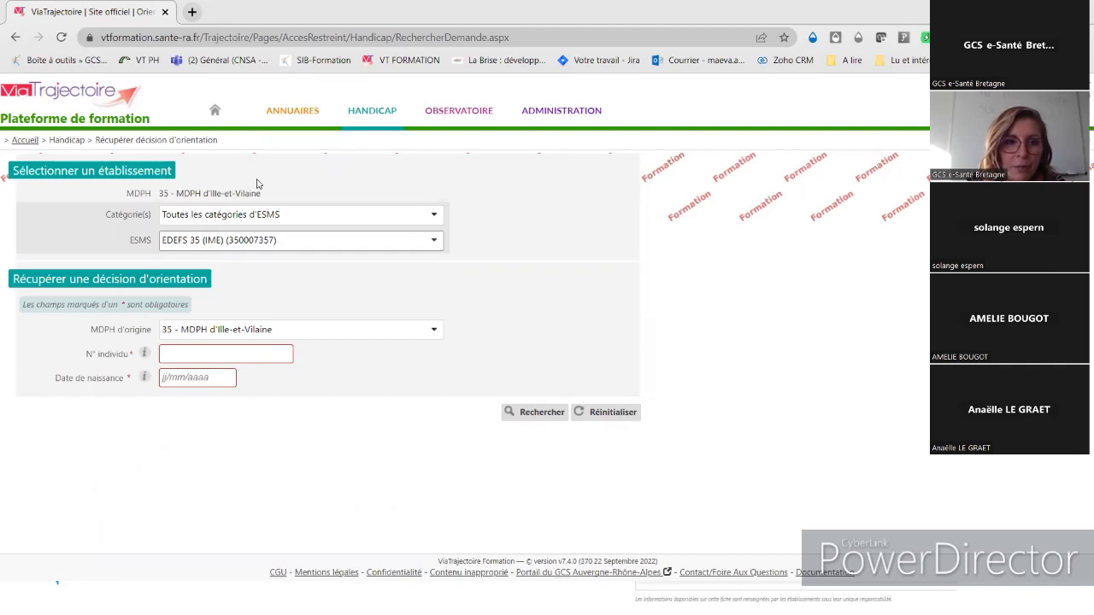
{"action": "left_click", "coordinate": [334, 248]}
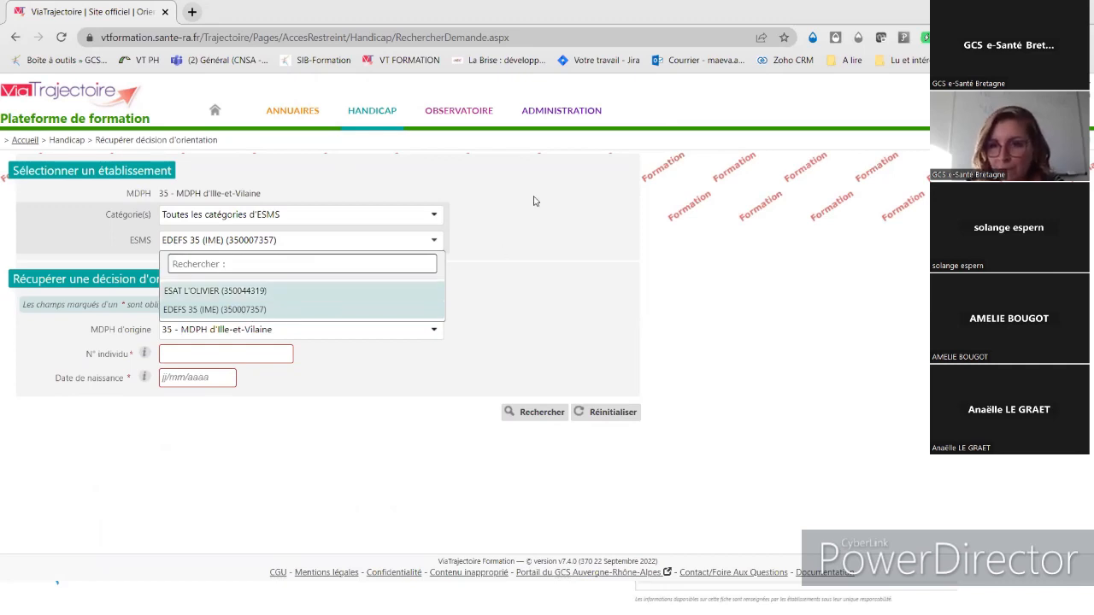
- Select ESAT L'OLIVIER (350044319) as the establishment, keeping MDPH 35 as origin
{"action": "left_click", "coordinate": [539, 278]}
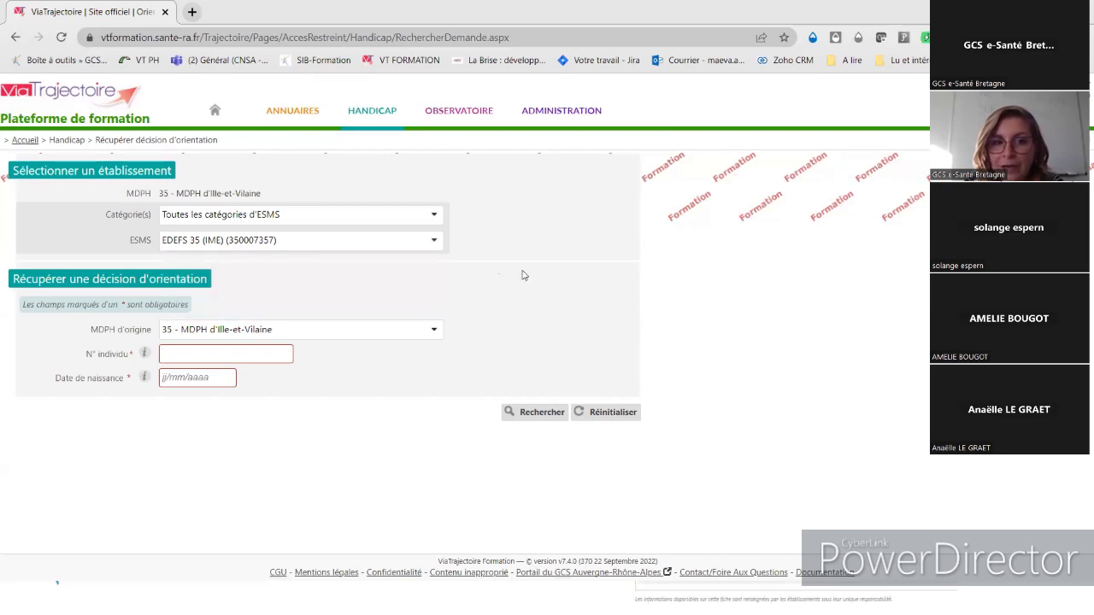
{"action": "left_click", "coordinate": [386, 245]}
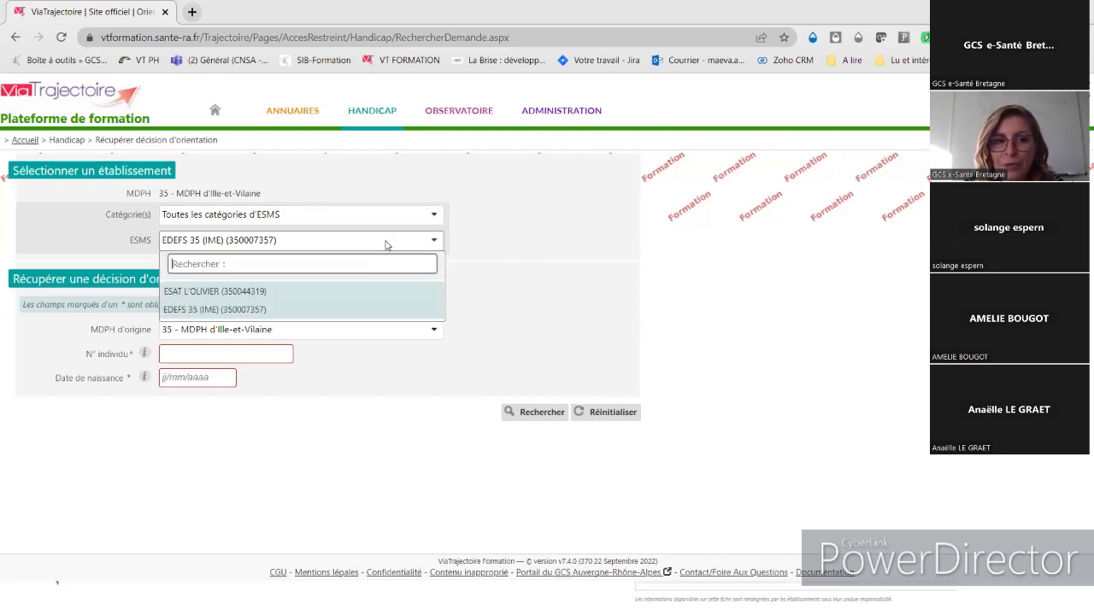
{"action": "left_click", "coordinate": [269, 292]}
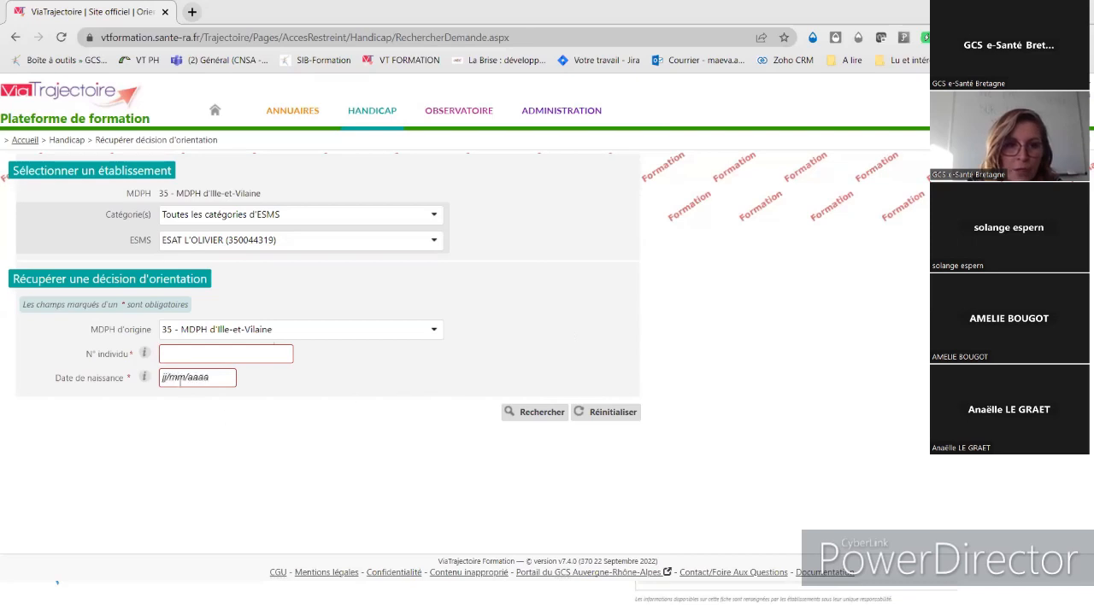
{"action": "left_click", "coordinate": [276, 337]}
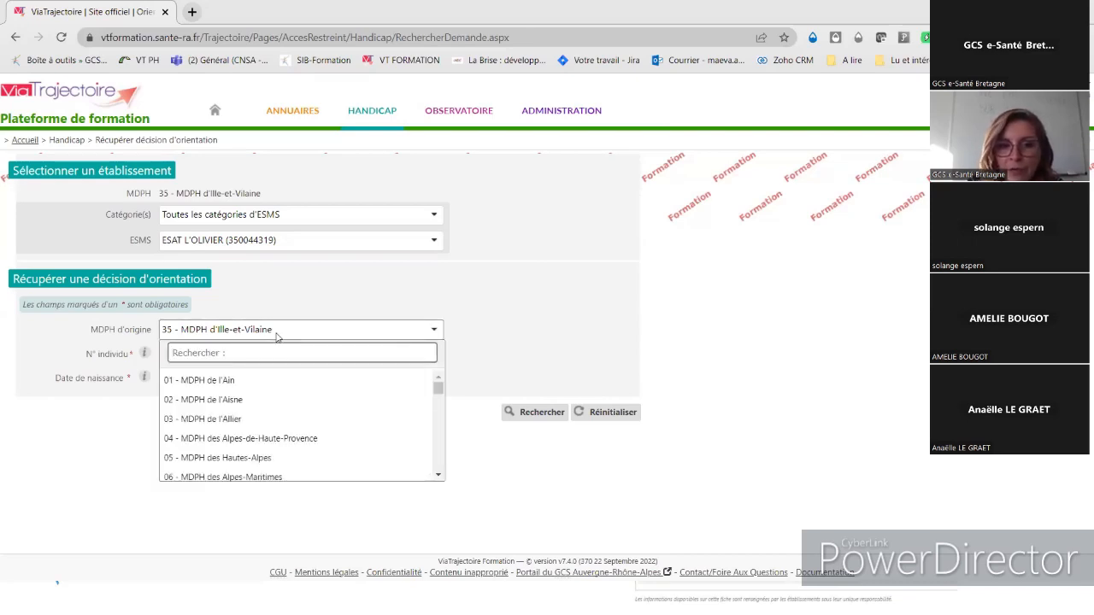
{"action": "left_click", "coordinate": [210, 334]}
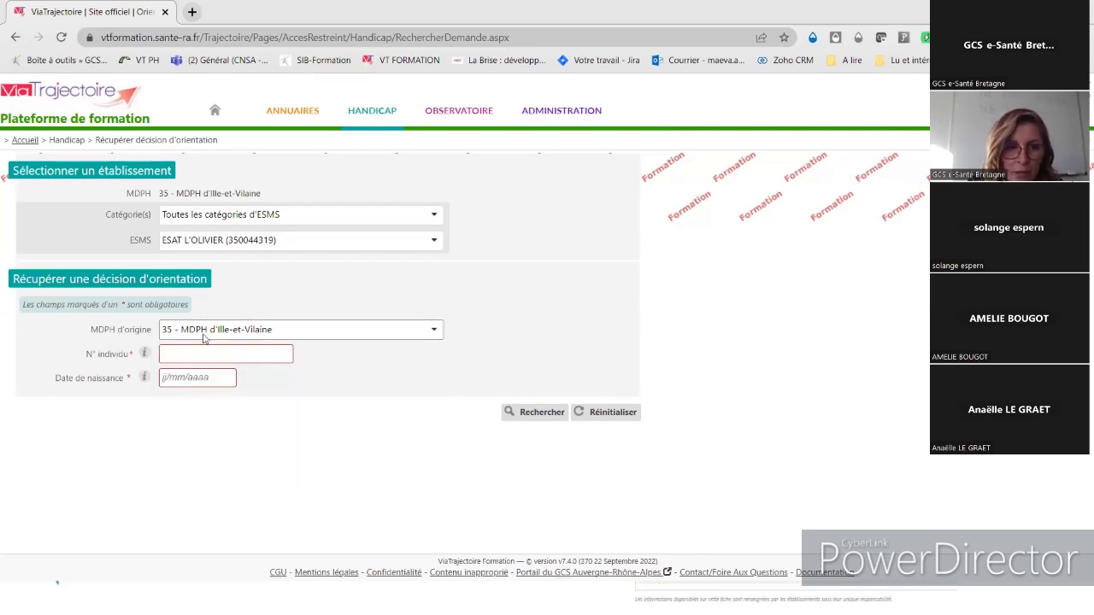
{"action": "left_click", "coordinate": [227, 355]}
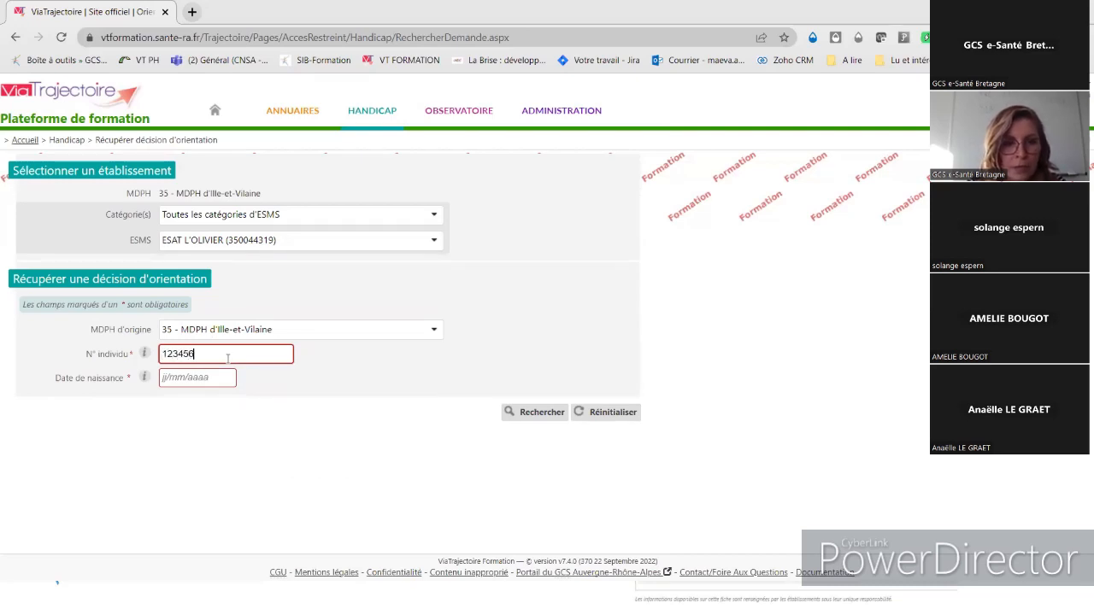
- Enter the person's individual number and the birth date 12/08/2008
{"action": "left_click", "coordinate": [161, 377]}
{"action": "type", "text": "12/0"}
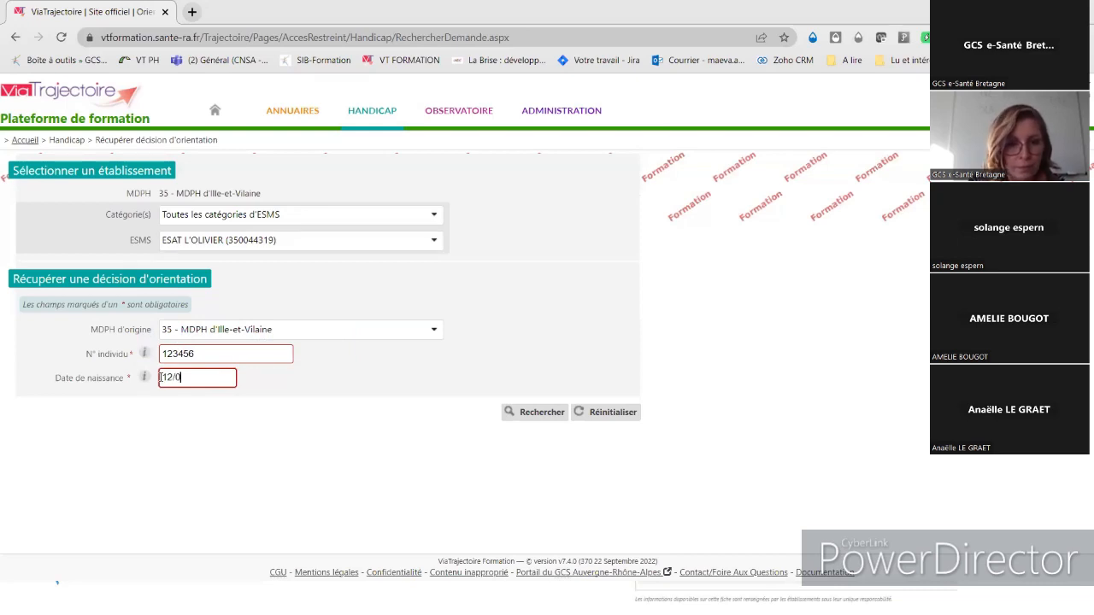
{"action": "type", "text": "8/2008"}
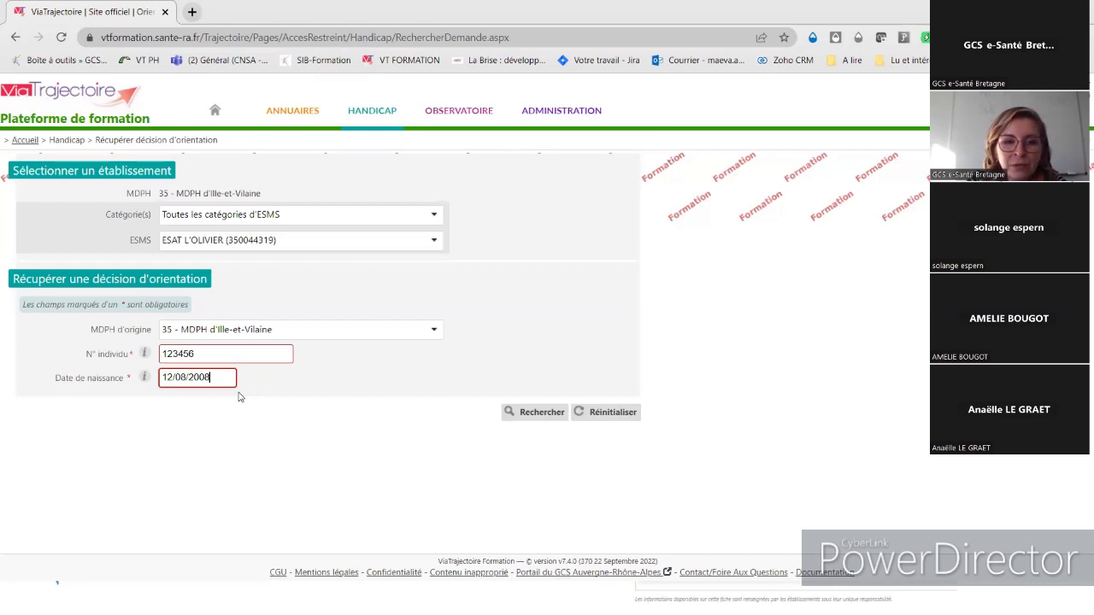
- Search for the person's orientation decision, select the N° individu value, and launch the extended search
{"action": "left_click", "coordinate": [523, 413]}
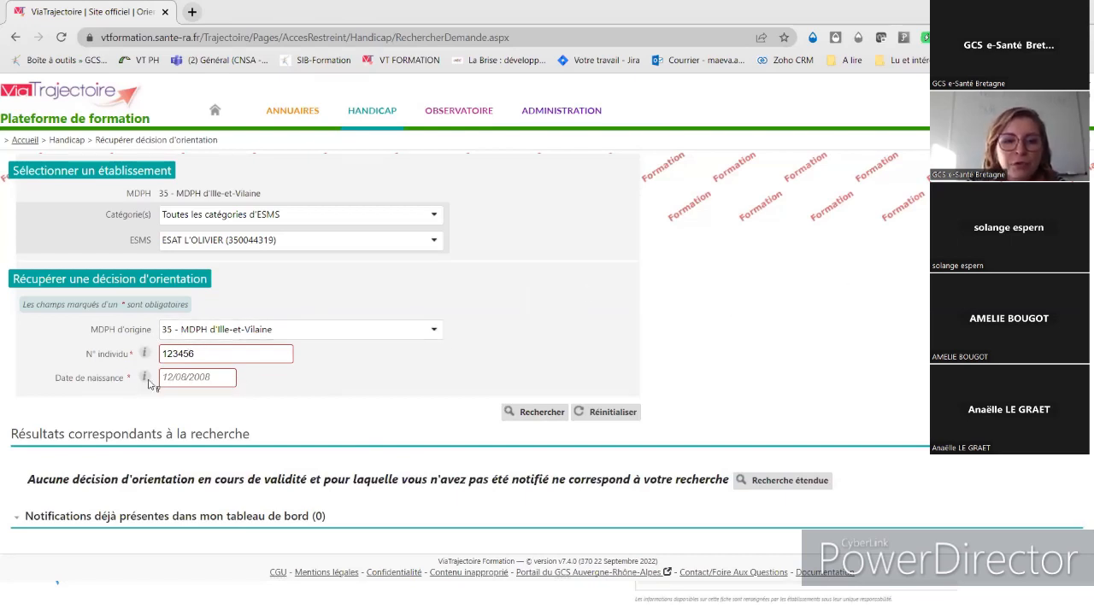
{"action": "left_click_drag", "start_coordinate": [196, 354], "coordinate": [143, 335]}
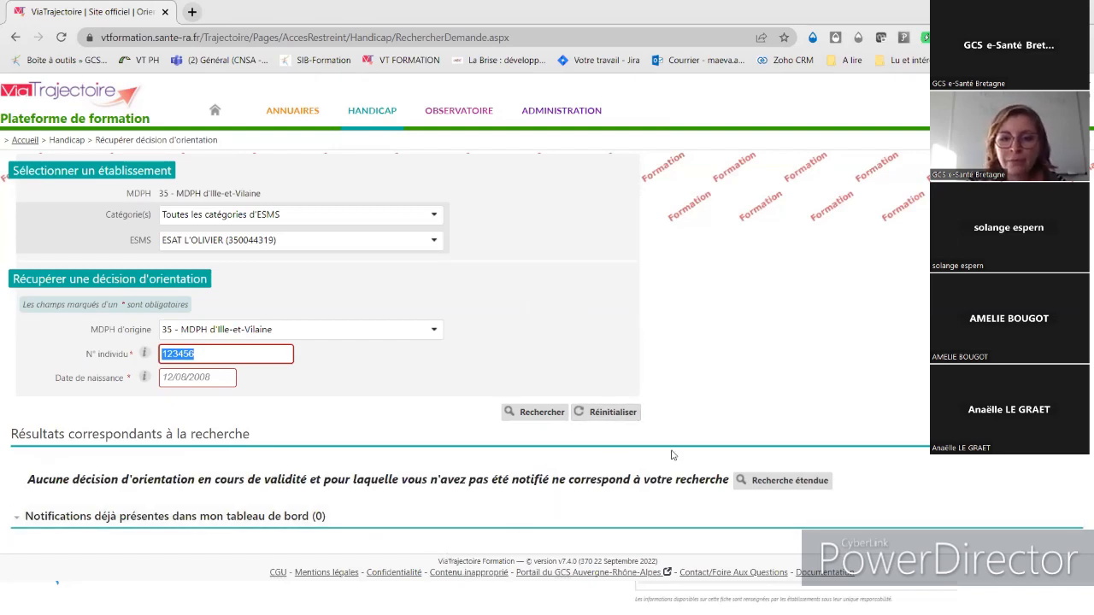
{"action": "left_click", "coordinate": [785, 481]}
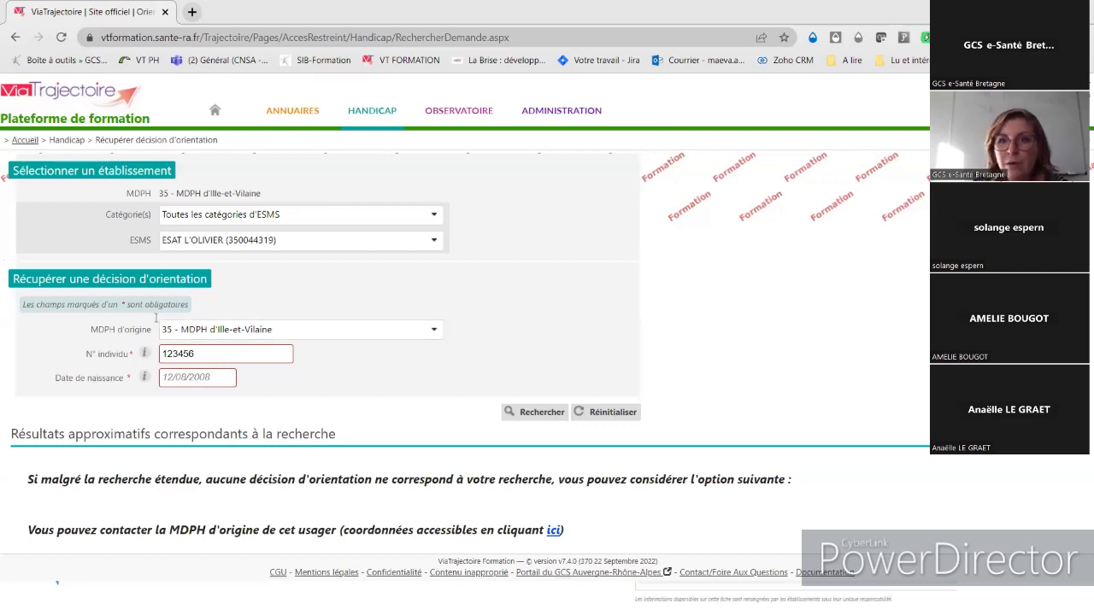
- Review the extended search's approximate results suggesting contact with the person's original MDPH
{"action": "mouse_move", "coordinate": [278, 120]}
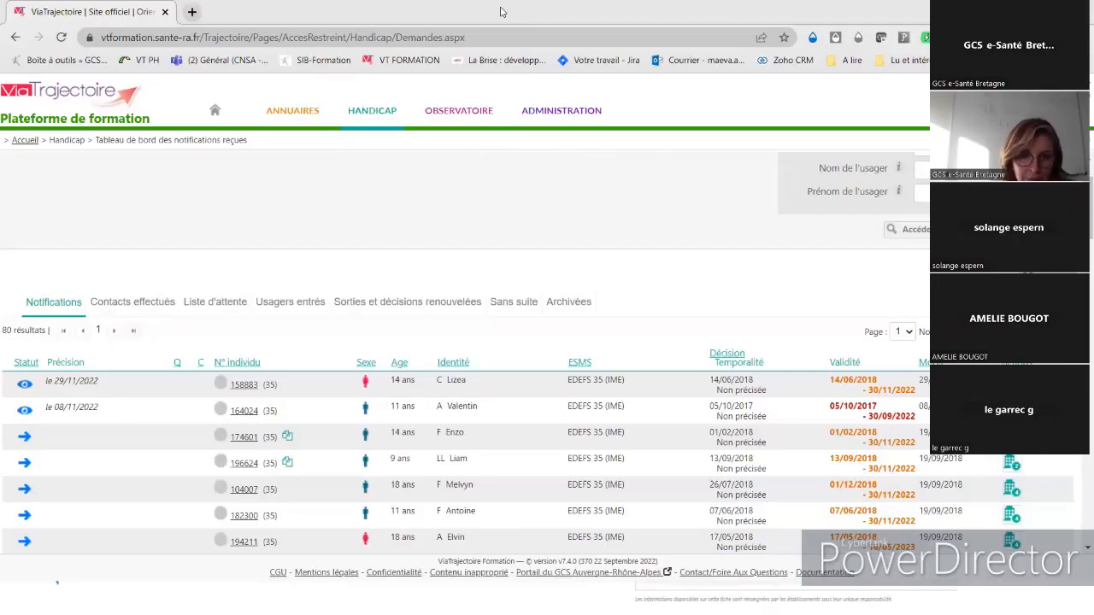
- Bring up the 29/11/2022 notification's details and its available status changes
{"action": "left_click", "coordinate": [507, 386]}
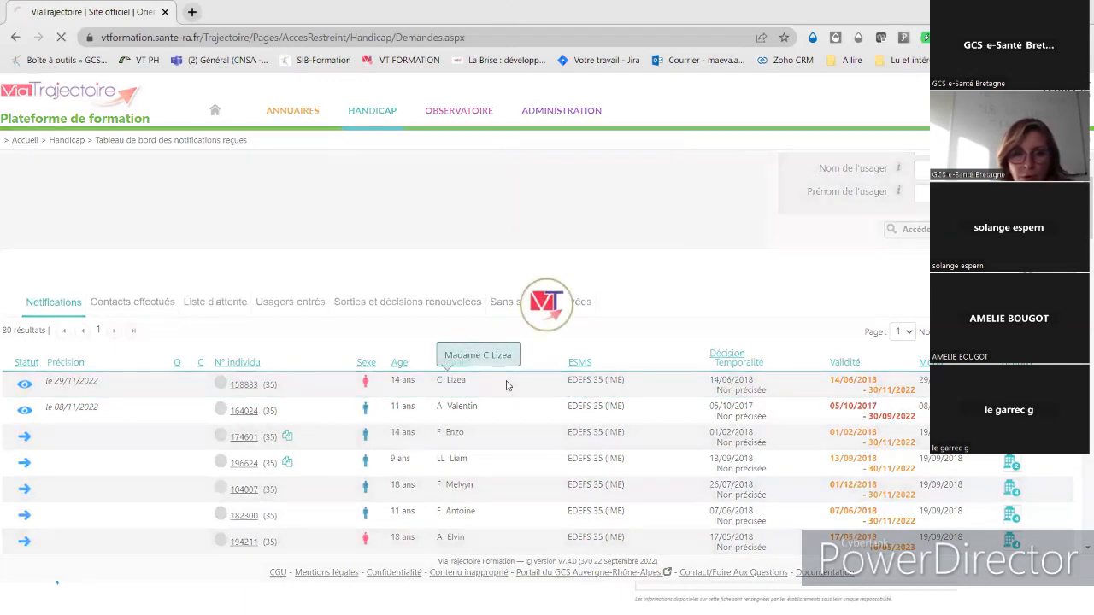
{"action": "left_click_drag", "start_coordinate": [508, 385], "coordinate": [688, 218]}
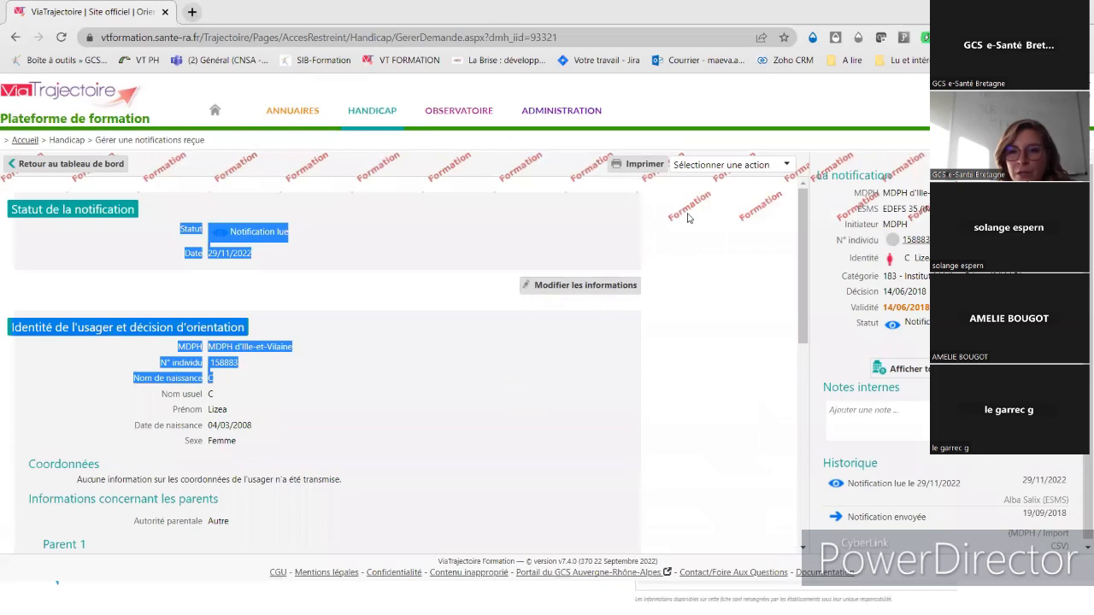
{"action": "left_click", "coordinate": [756, 276]}
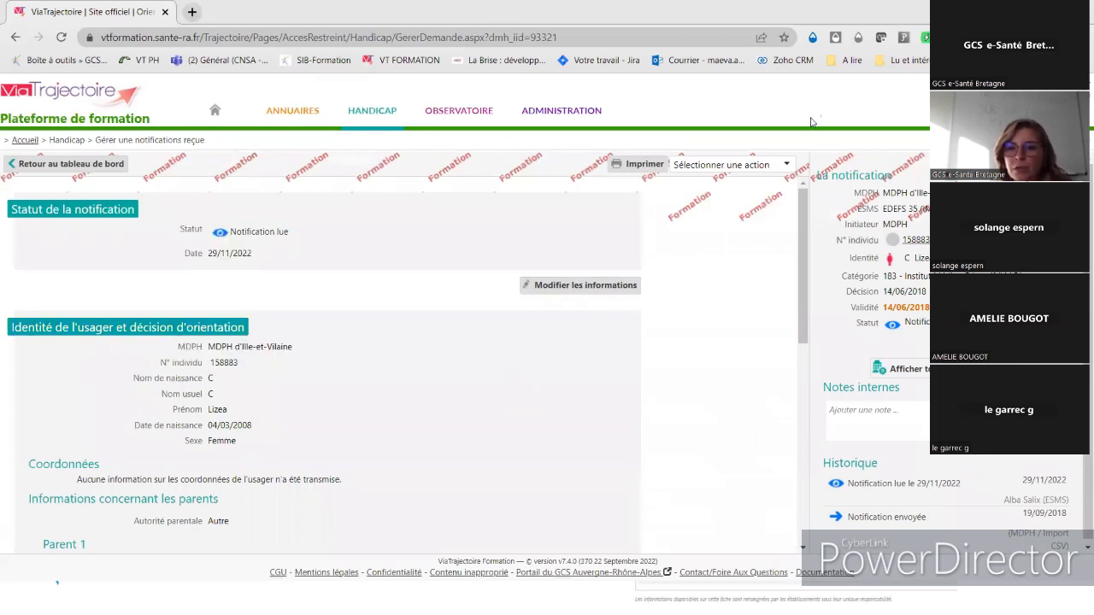
{"action": "left_click", "coordinate": [766, 165]}
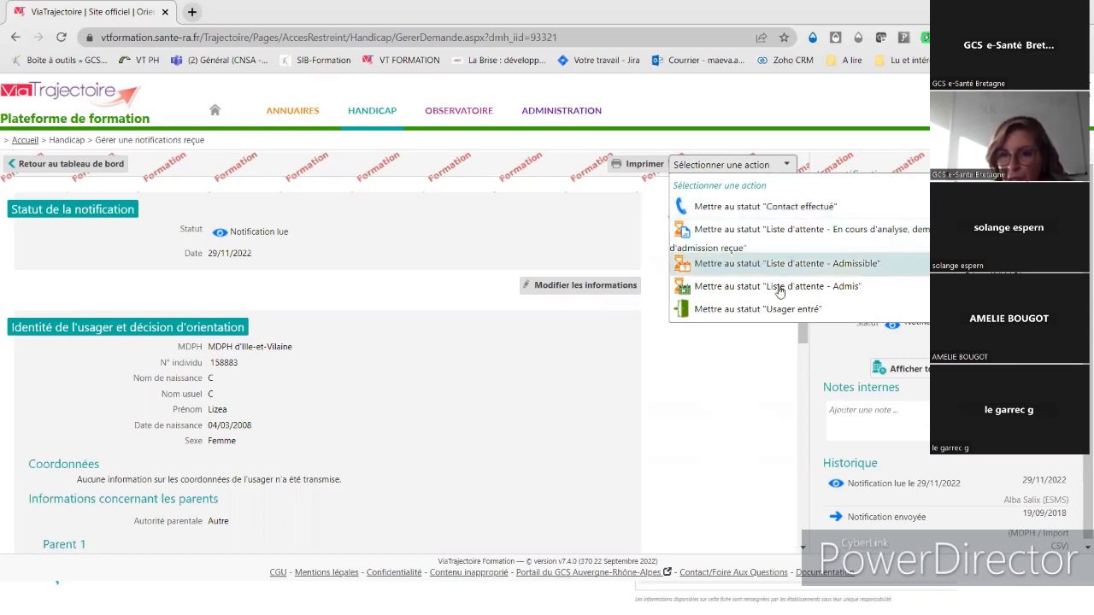
- Set the notification status to Contact effectué with motif 'L'ESMS a pris contact avec l'usager'
{"action": "left_click", "coordinate": [778, 206]}
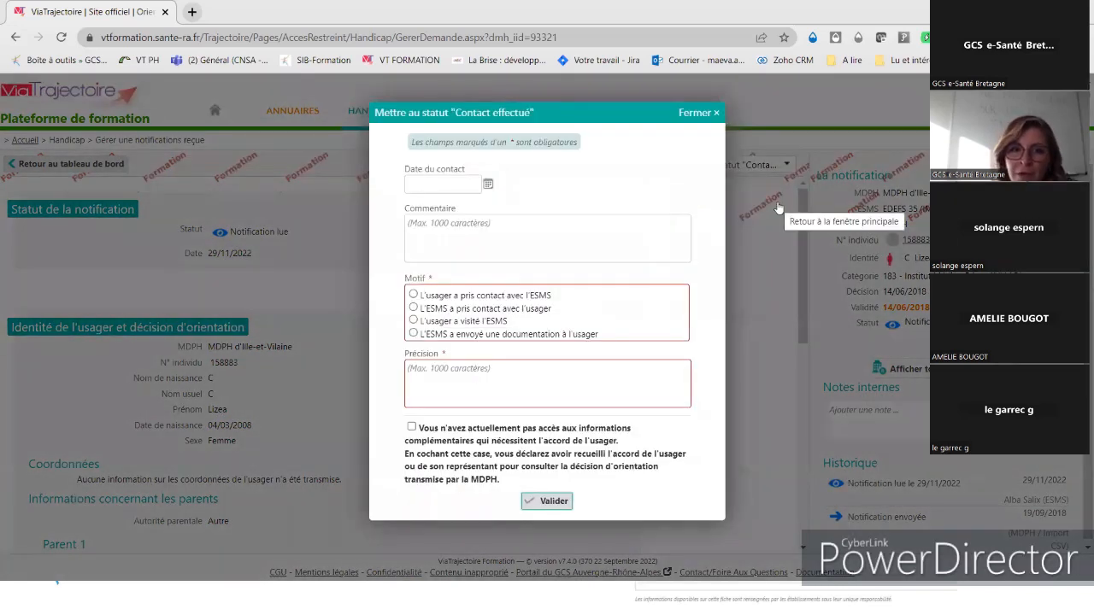
{"action": "left_click", "coordinate": [501, 311]}
{"action": "left_click", "coordinate": [521, 390]}
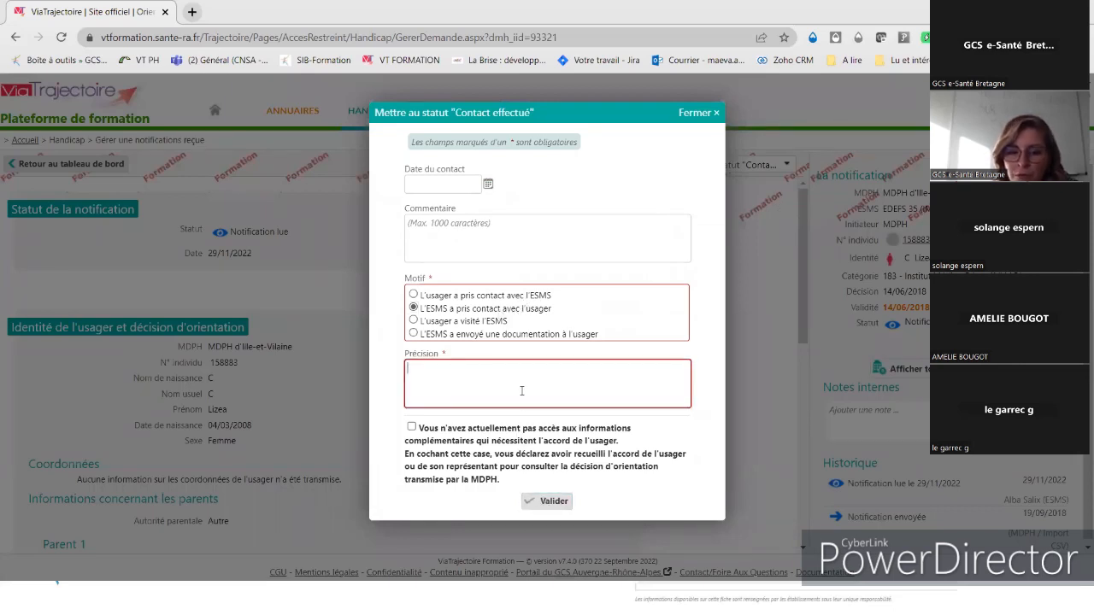
{"action": "left_click", "coordinate": [549, 503]}
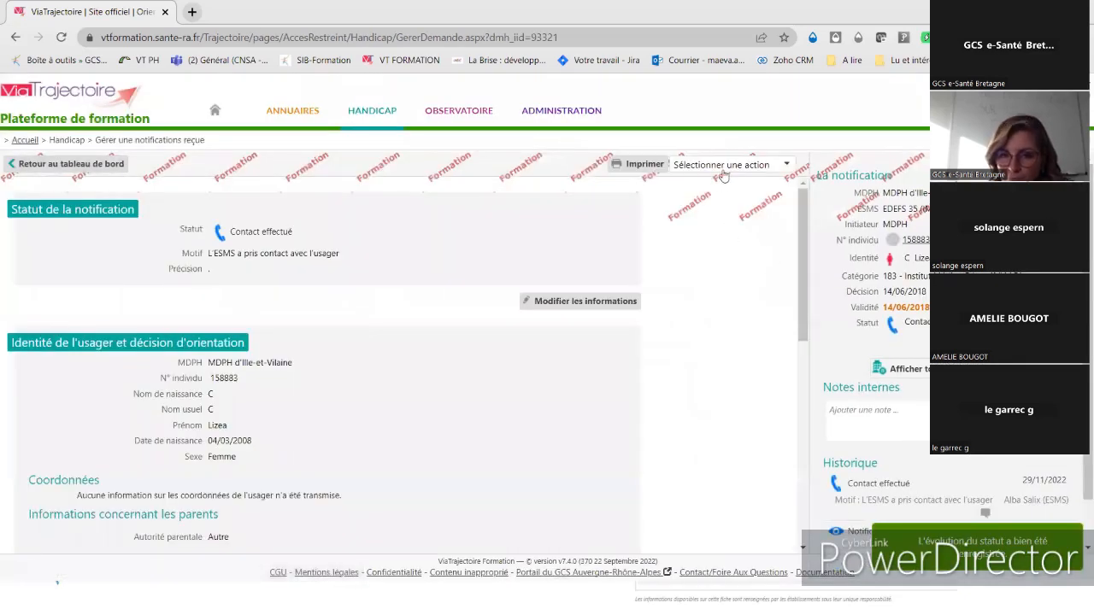
{"action": "left_click", "coordinate": [718, 175]}
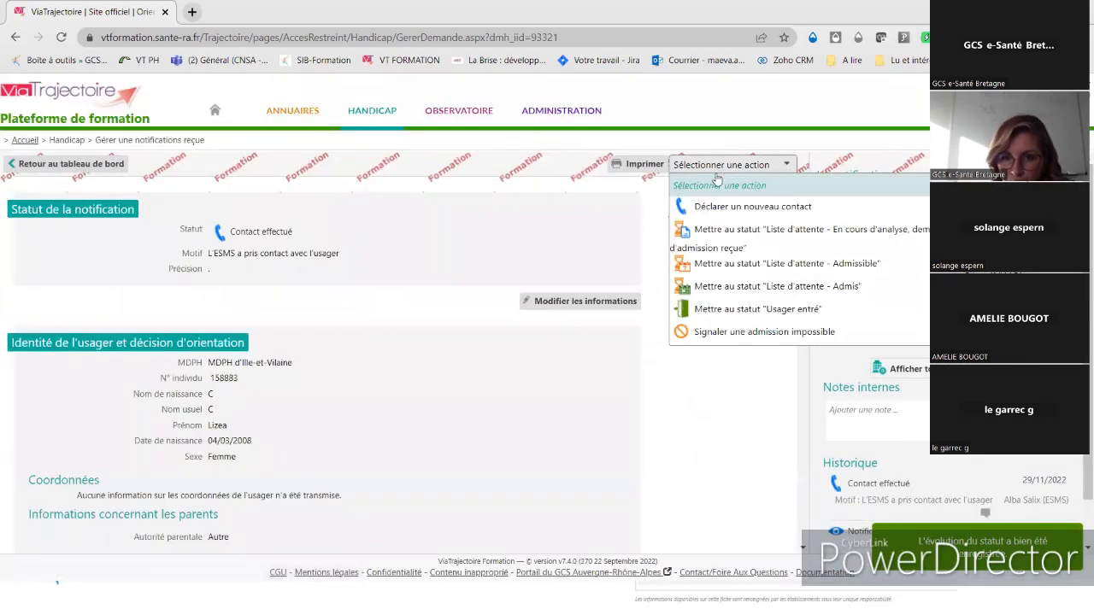
{"action": "left_click", "coordinate": [748, 337]}
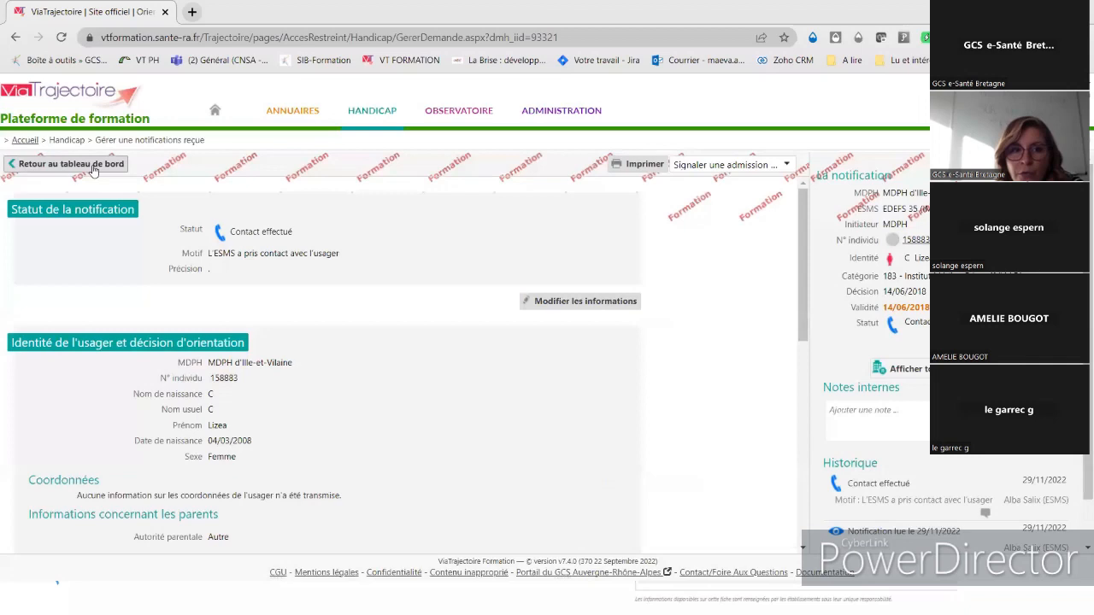
{"action": "left_click", "coordinate": [68, 168]}
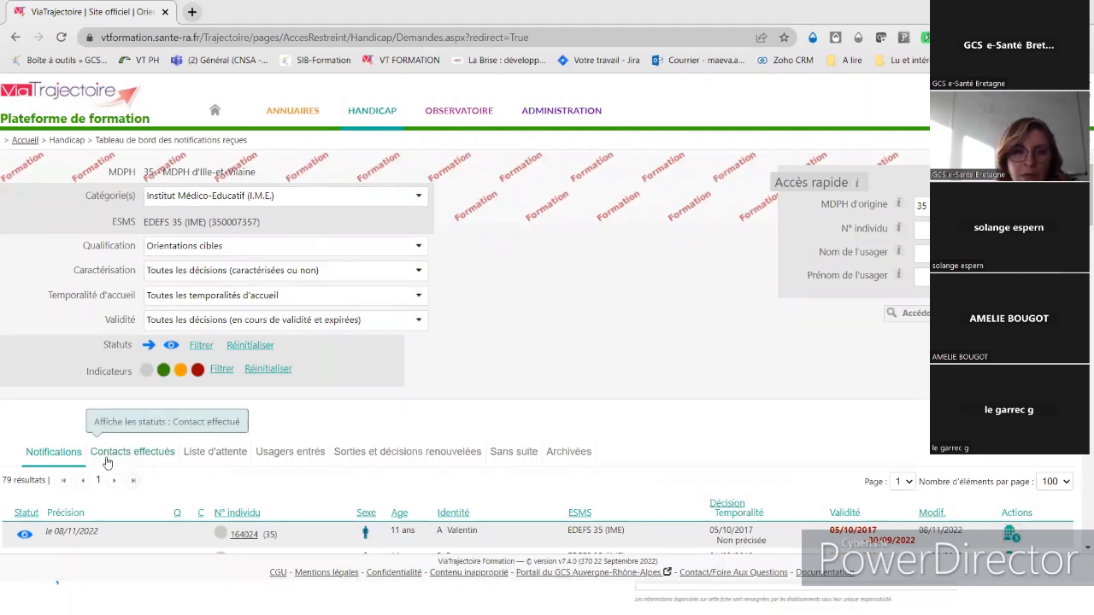
- Filter categories to E.S.A.T. only, excluding I.M.E., and view the single Contacts effectués notification
{"action": "left_click", "coordinate": [349, 204]}
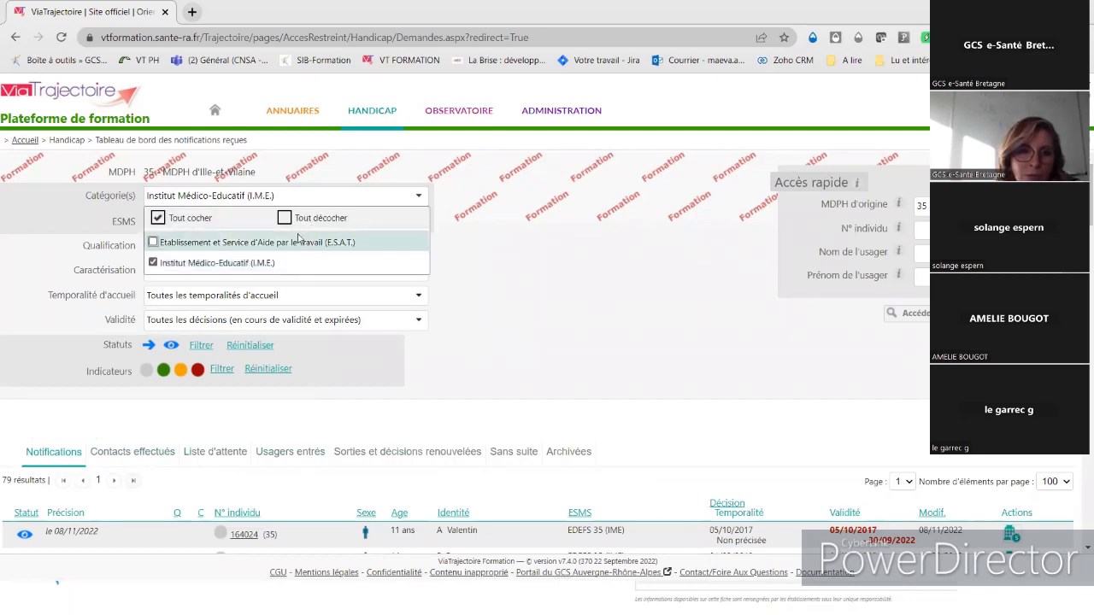
{"action": "left_click", "coordinate": [153, 242]}
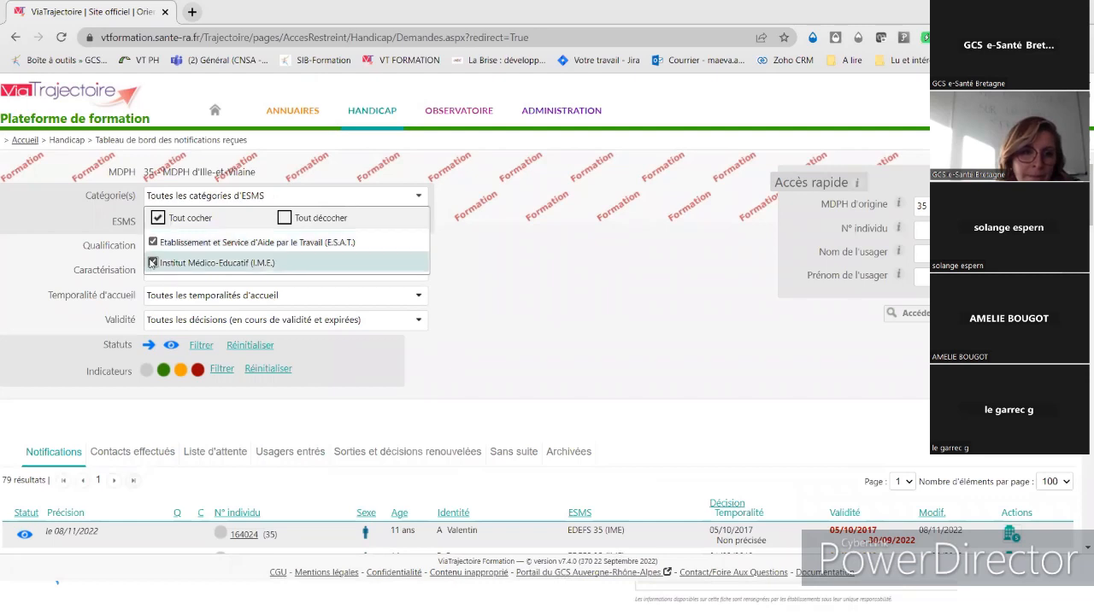
{"action": "left_click", "coordinate": [153, 263]}
{"action": "left_click", "coordinate": [476, 415]}
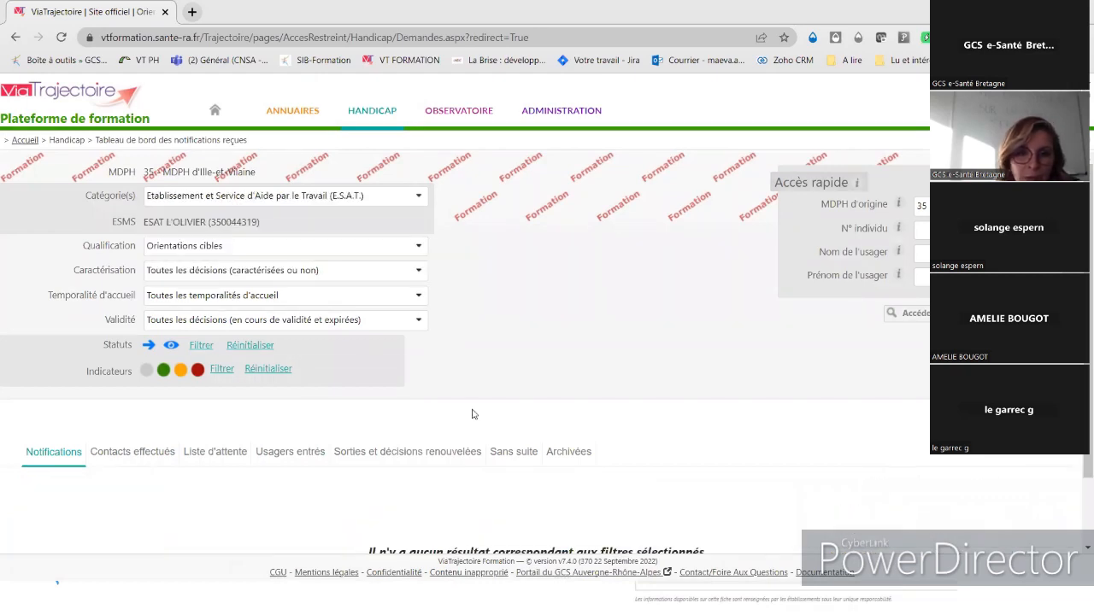
{"action": "left_click", "coordinate": [144, 457]}
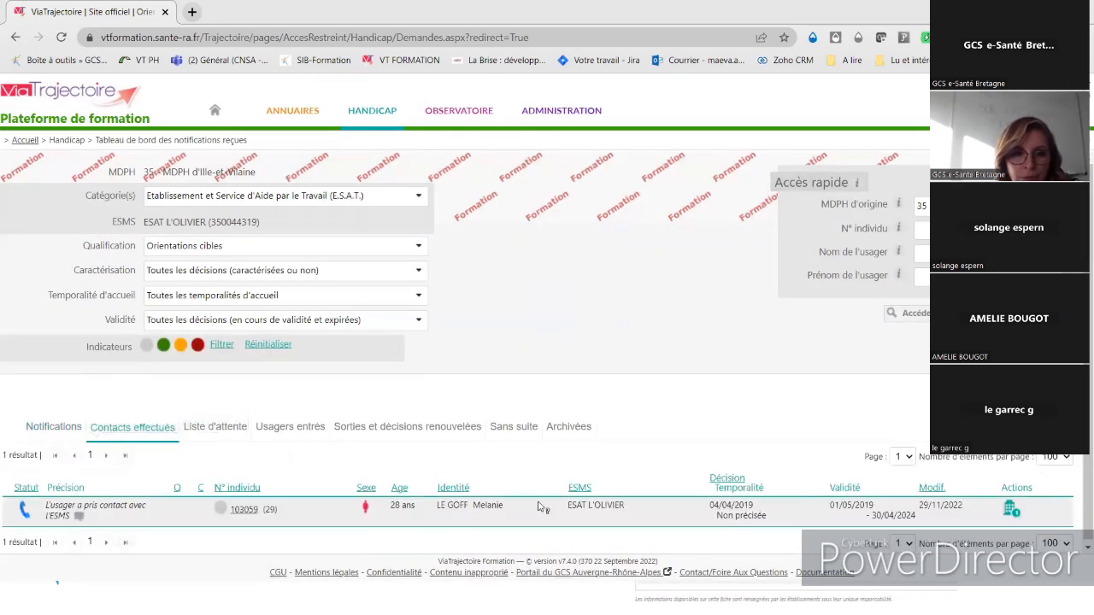
{"action": "left_click", "coordinate": [547, 507]}
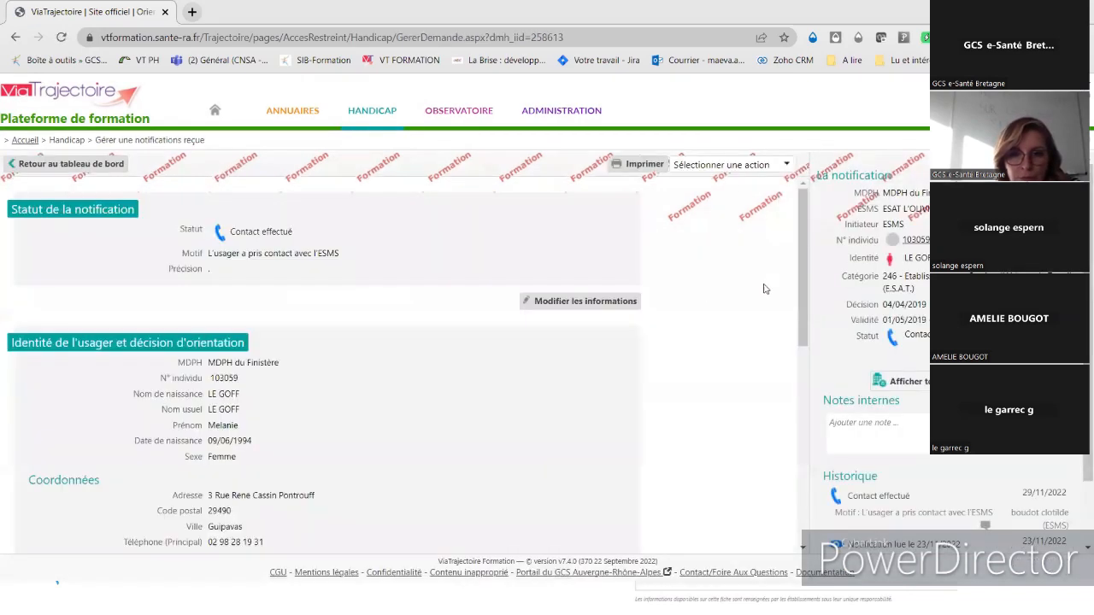
- Review the actions available for the contacted ESAT L'OLIVIER notification
{"action": "left_click", "coordinate": [725, 169]}
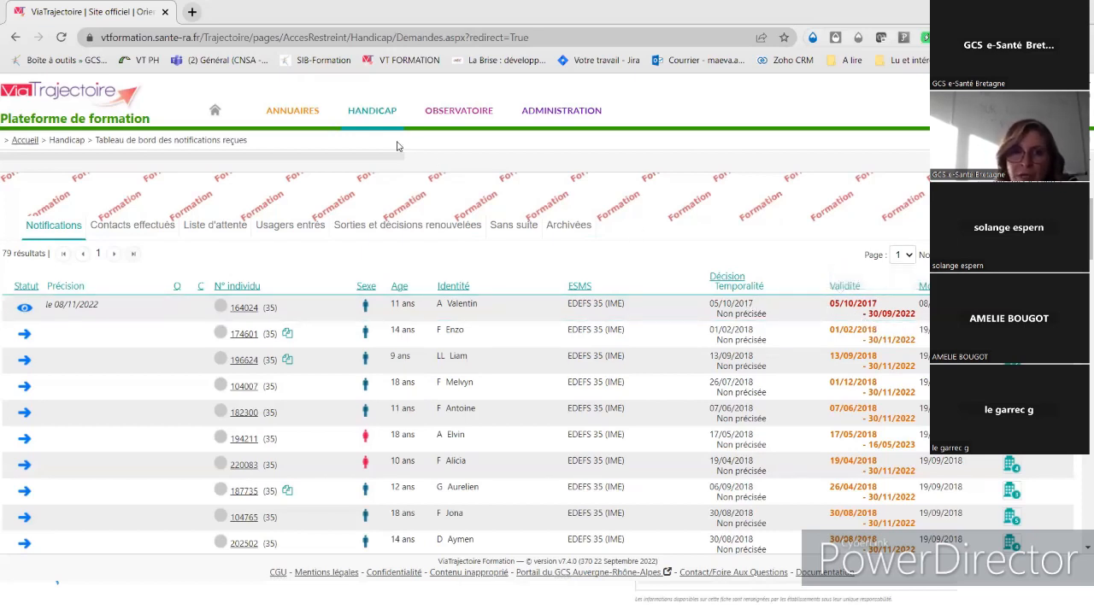
- Go to Gérer les renouvellements from the HANDICAP menu
{"action": "mouse_move", "coordinate": [383, 115]}
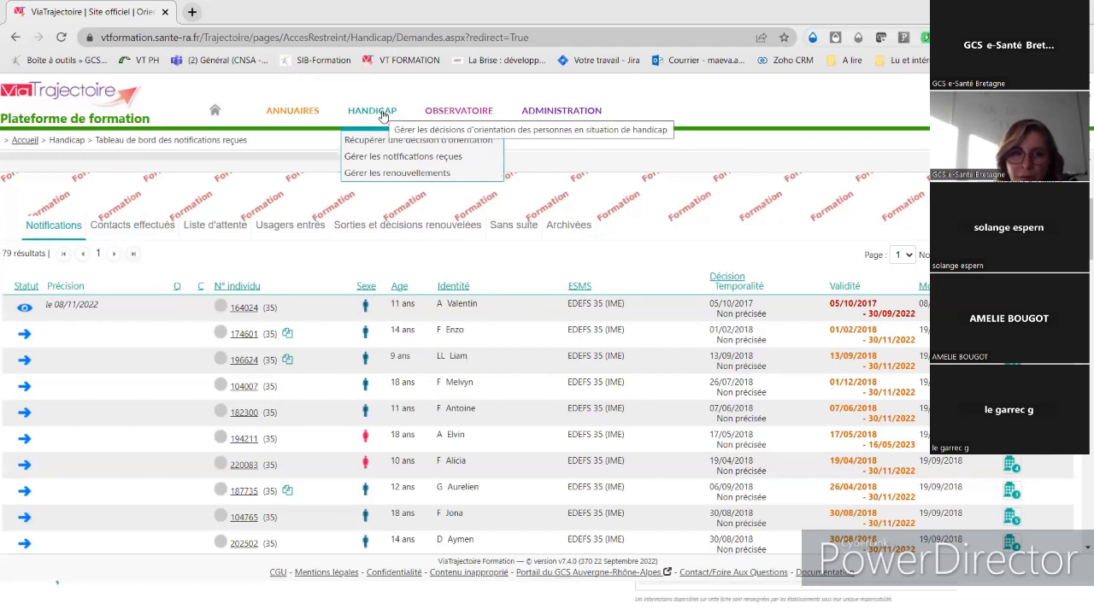
{"action": "left_click", "coordinate": [385, 172]}
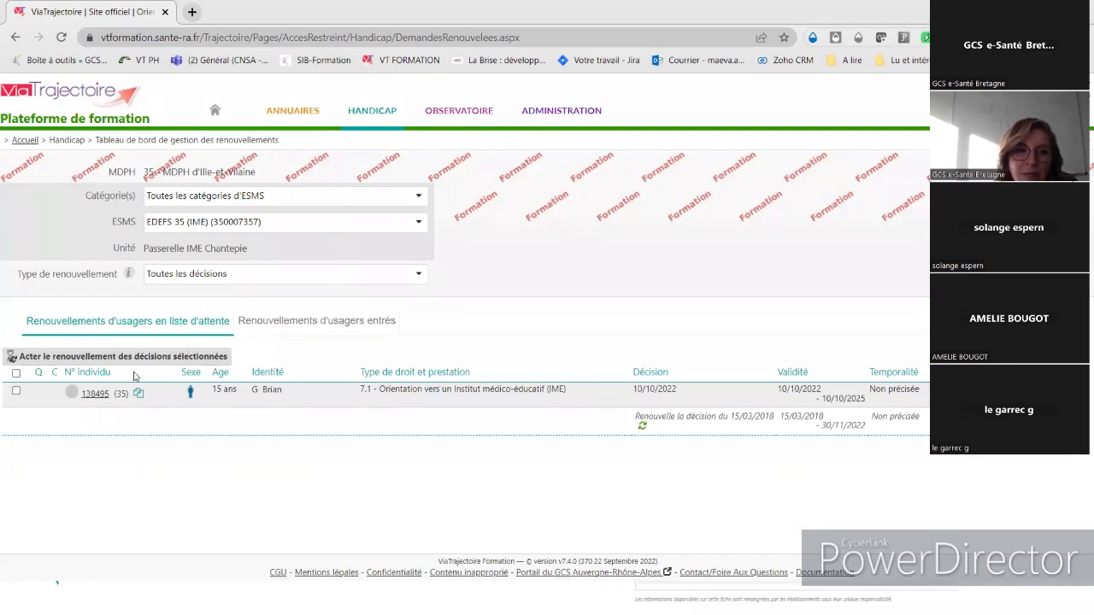
- Check admitted-user renewals, then tick the one waiting-list renewal decision and request waiting-list placement
{"action": "left_click", "coordinate": [362, 320]}
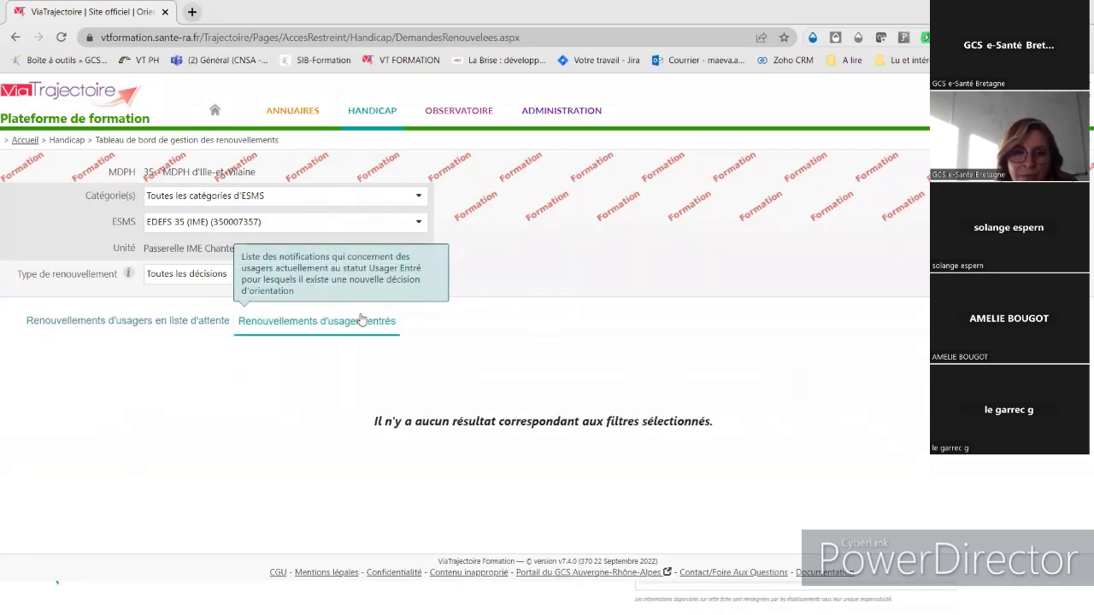
{"action": "left_click", "coordinate": [142, 332]}
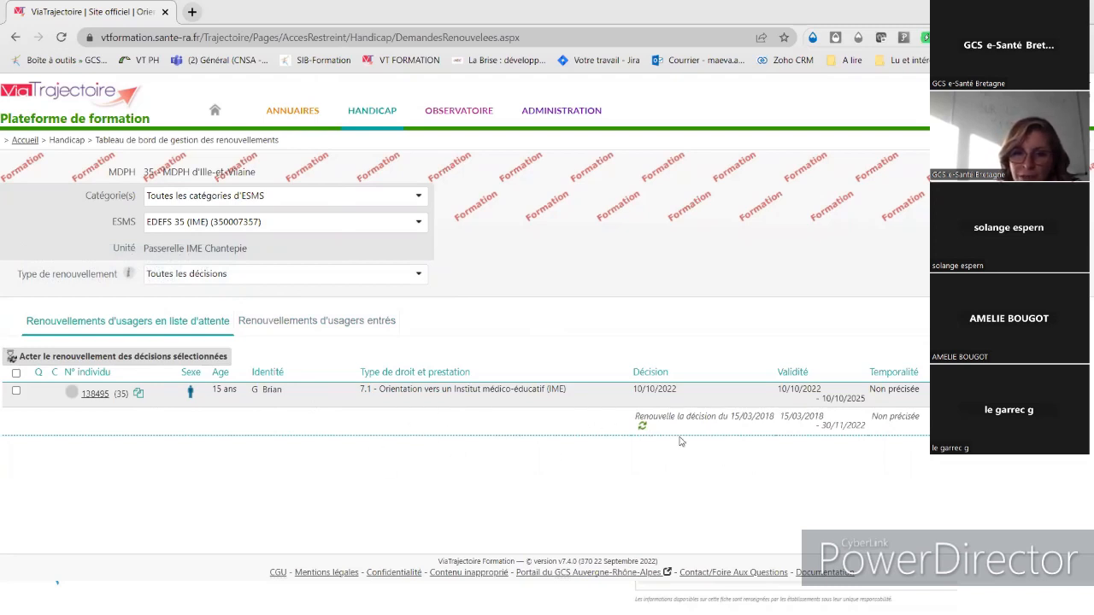
{"action": "left_click", "coordinate": [16, 393]}
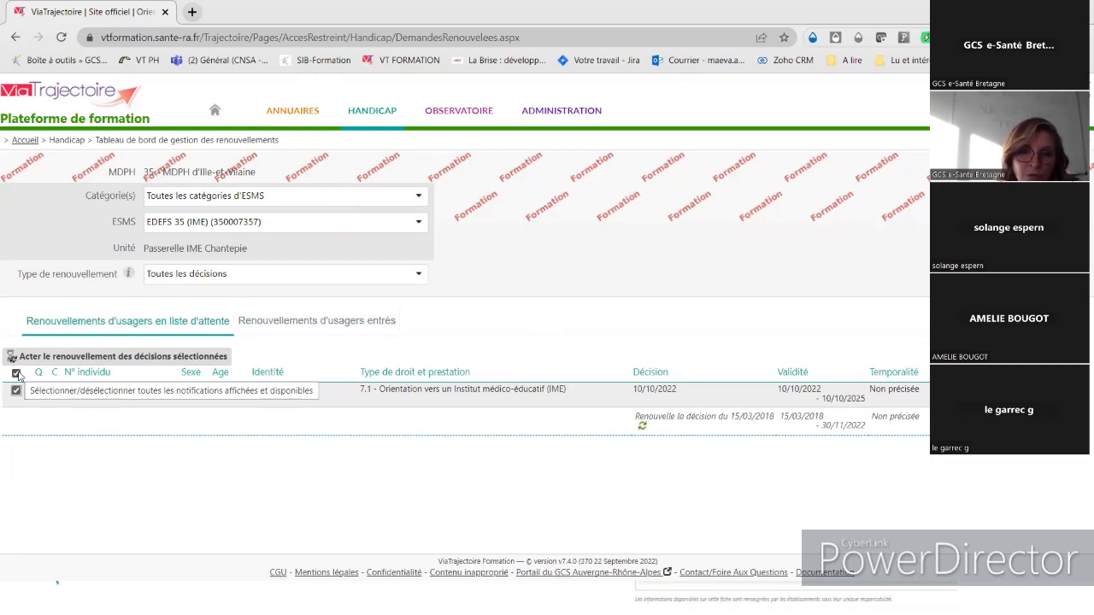
{"action": "left_click", "coordinate": [77, 362]}
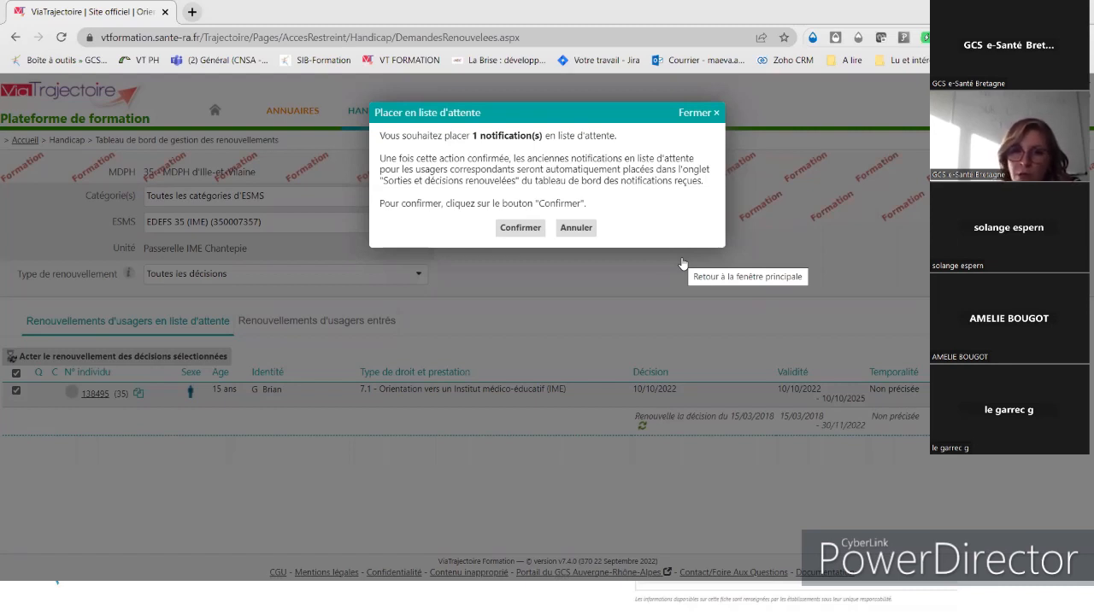
{"action": "left_click", "coordinate": [575, 228]}
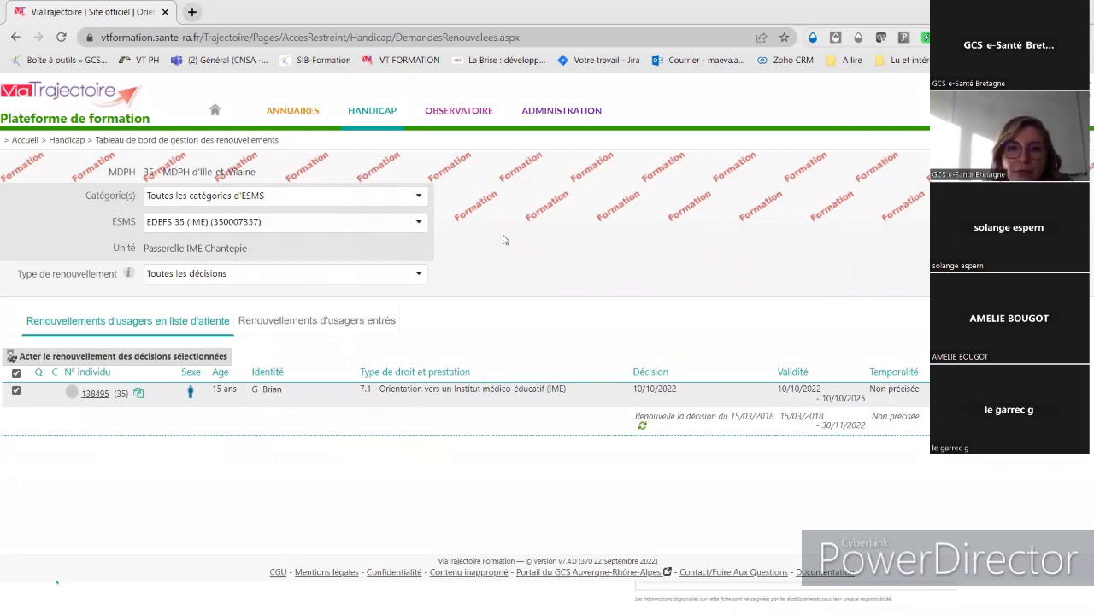
{"action": "mouse_move", "coordinate": [384, 129]}
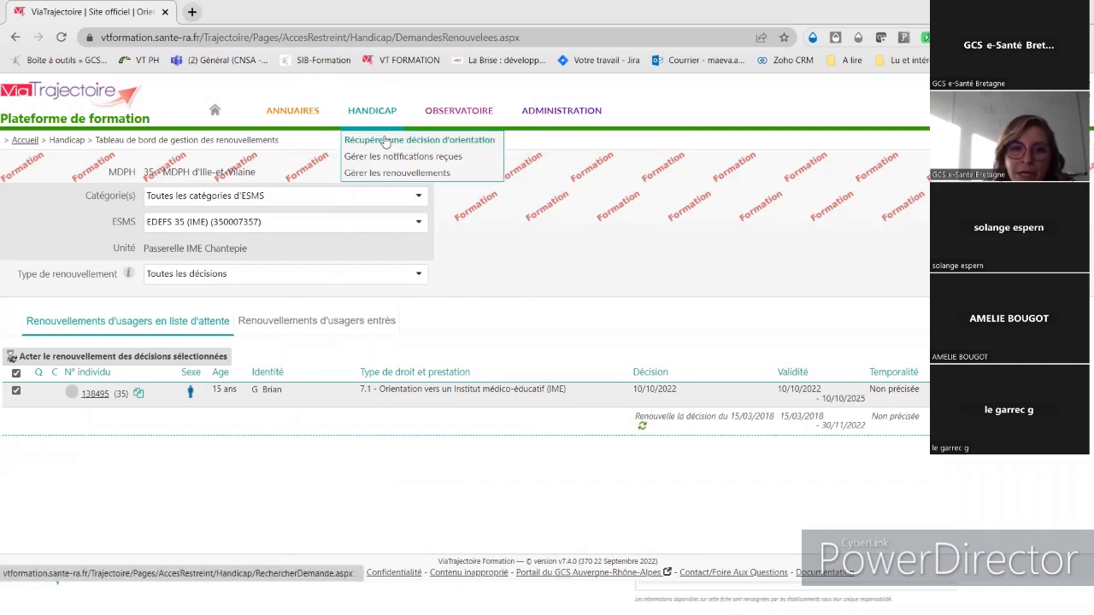